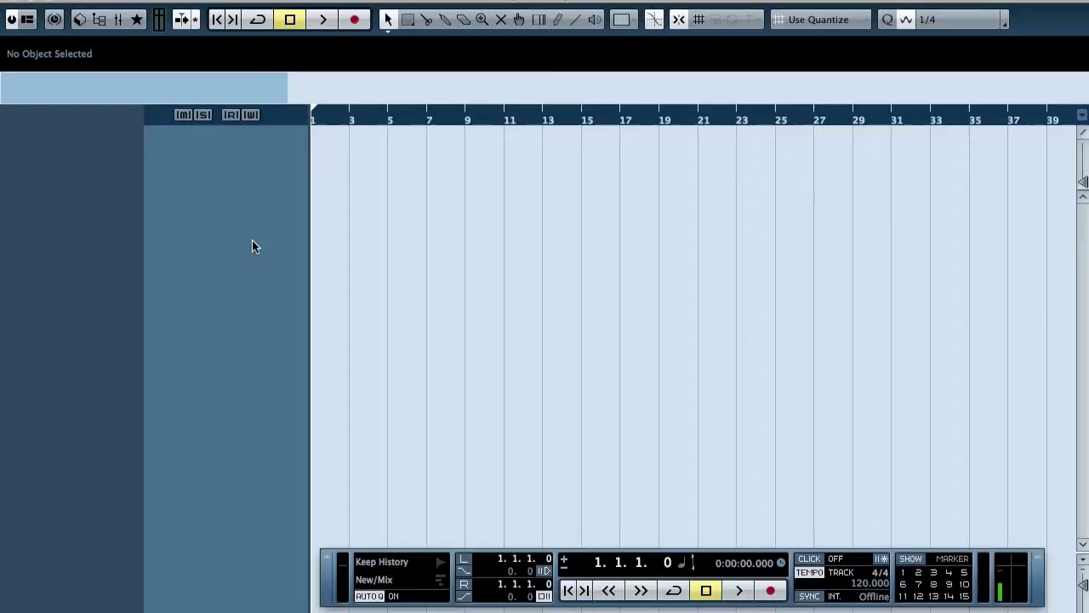
pyautogui.press('super+p')
pyautogui.moveTo(355, 27); pyautogui.dragTo(285, 22)
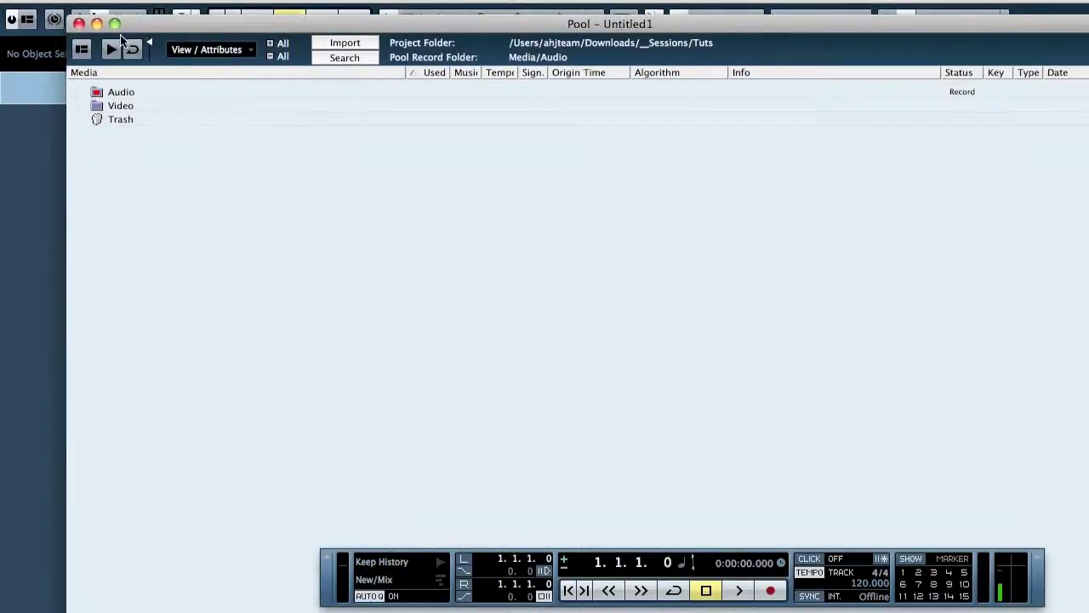
pyautogui.click(79, 23)
# Step: Set the project sample rate to 88.200 kHz in the Project Setup
pyautogui.hotkey('shift', 's')
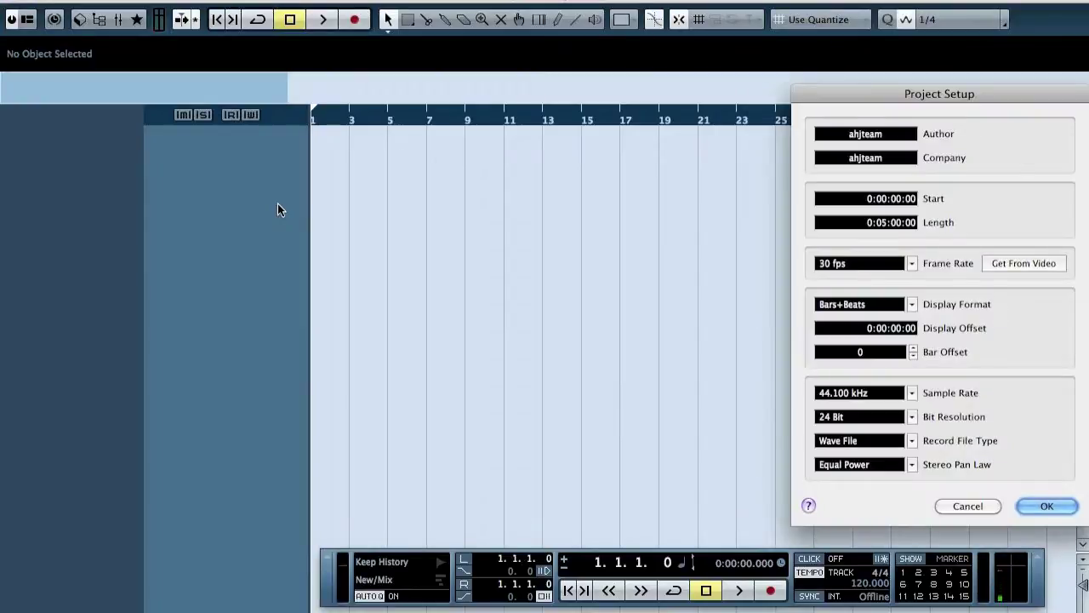
pyautogui.click(911, 392)
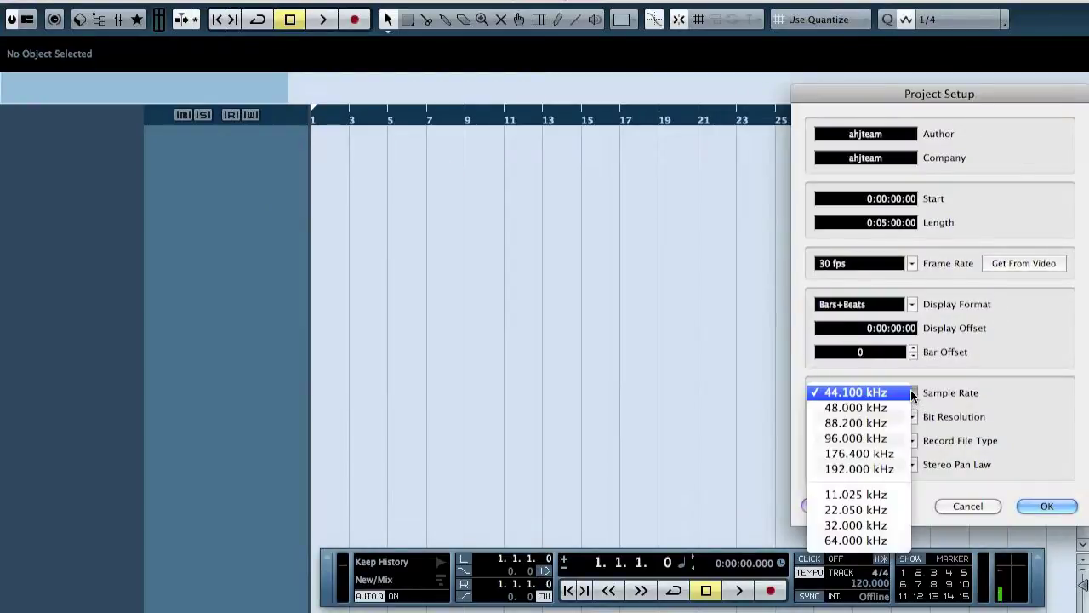
pyautogui.click(863, 423)
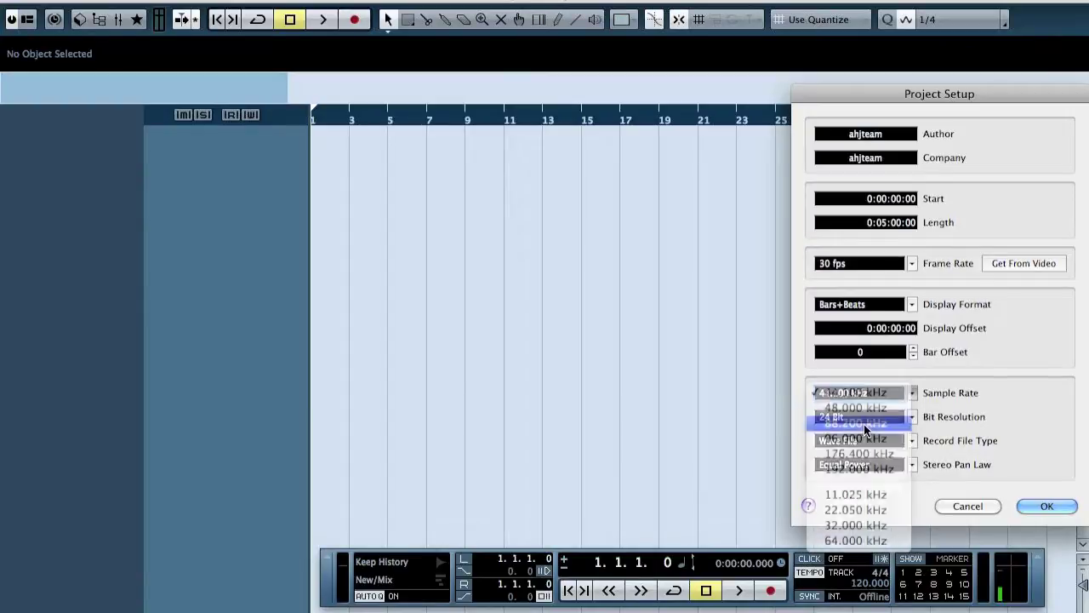
pyautogui.click(1048, 507)
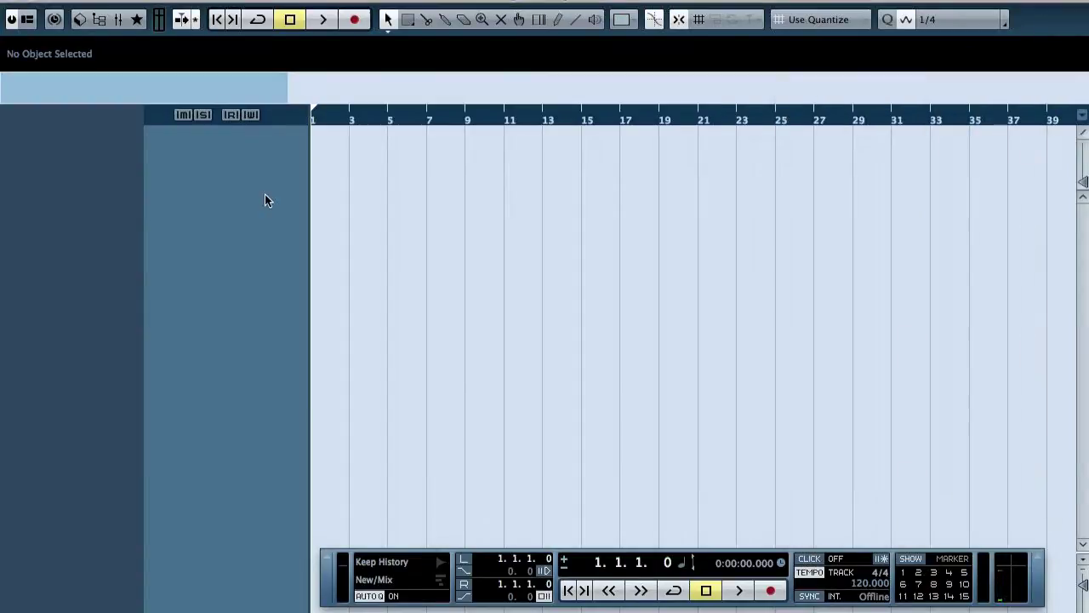
# Step: Import the audio file DRS.wav, converting its sample rate from 44.100 kHz to the project's 88.200 kHz
pyautogui.press('super+i')
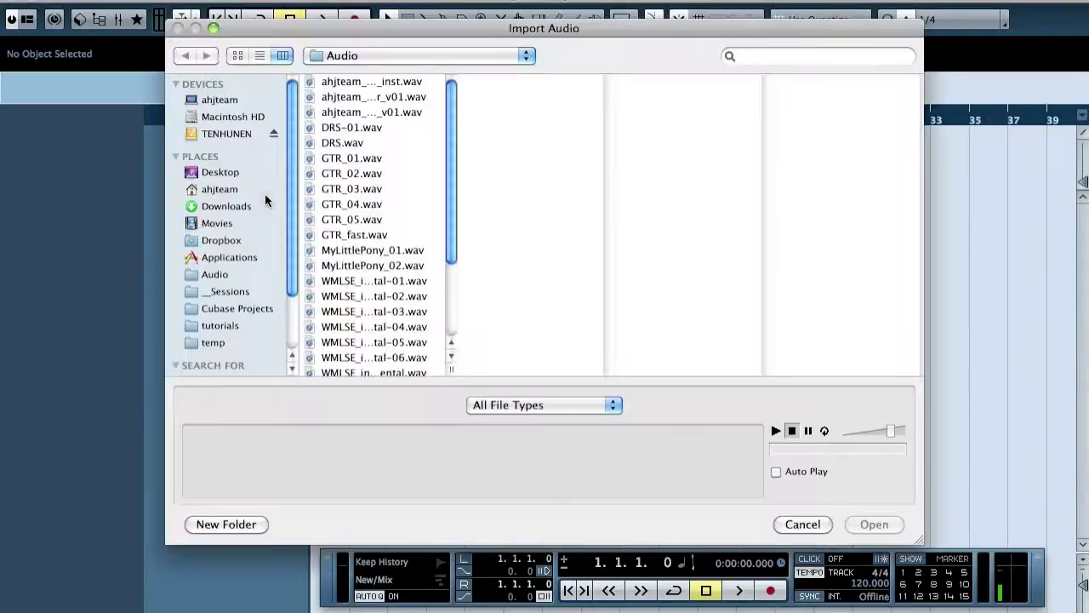
pyautogui.click(350, 142)
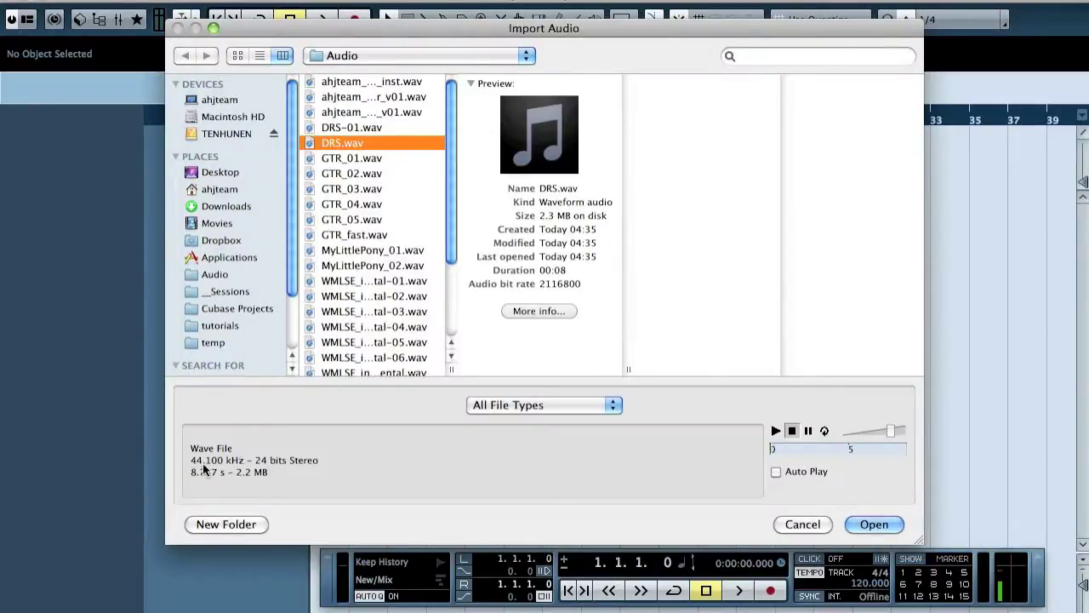
pyautogui.click(876, 524)
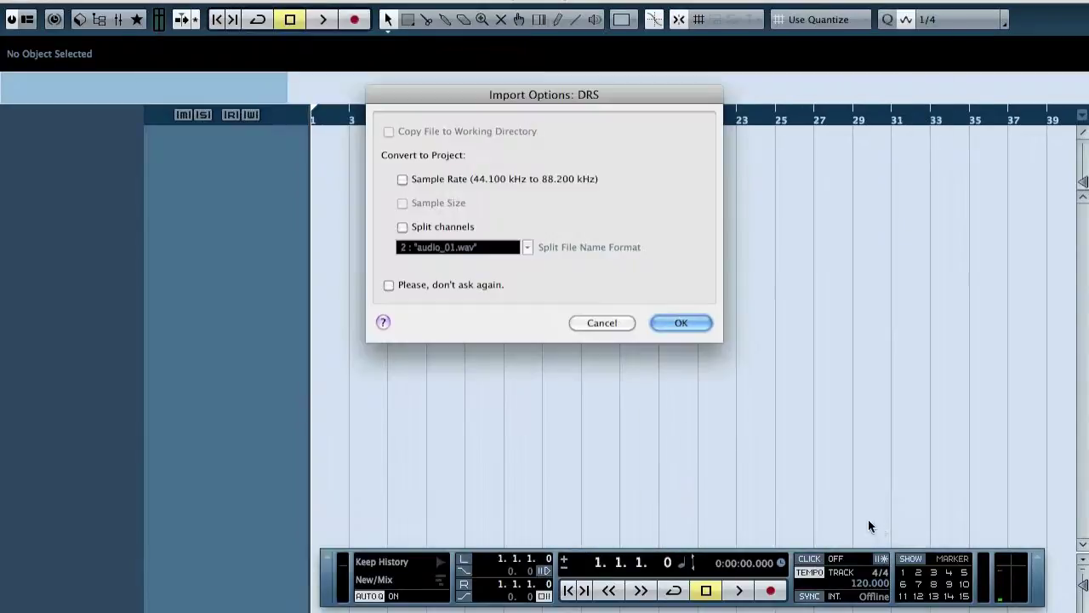
pyautogui.click(417, 180)
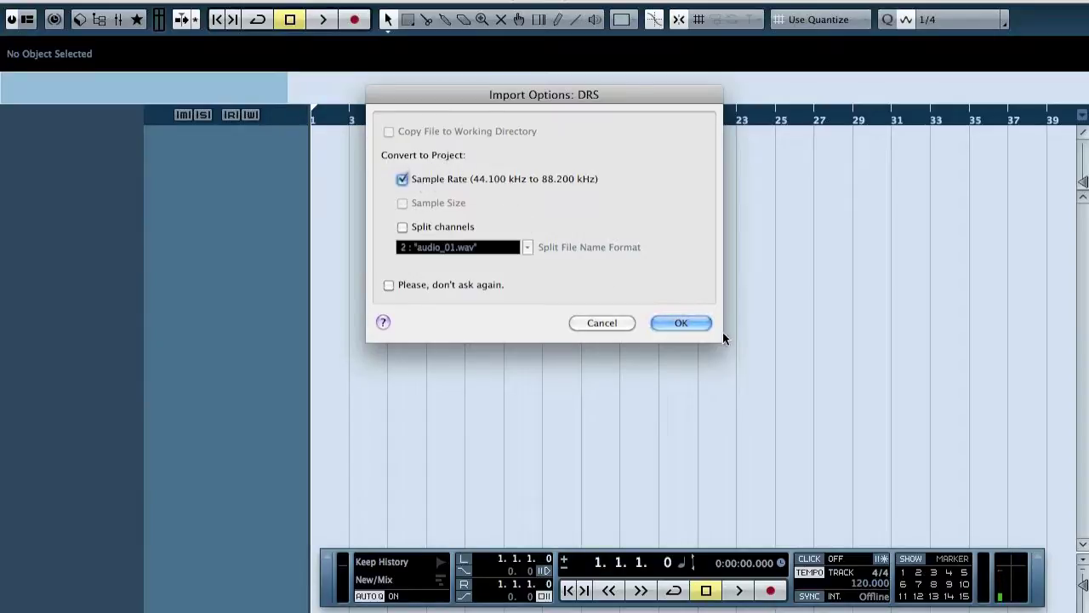
pyautogui.click(702, 324)
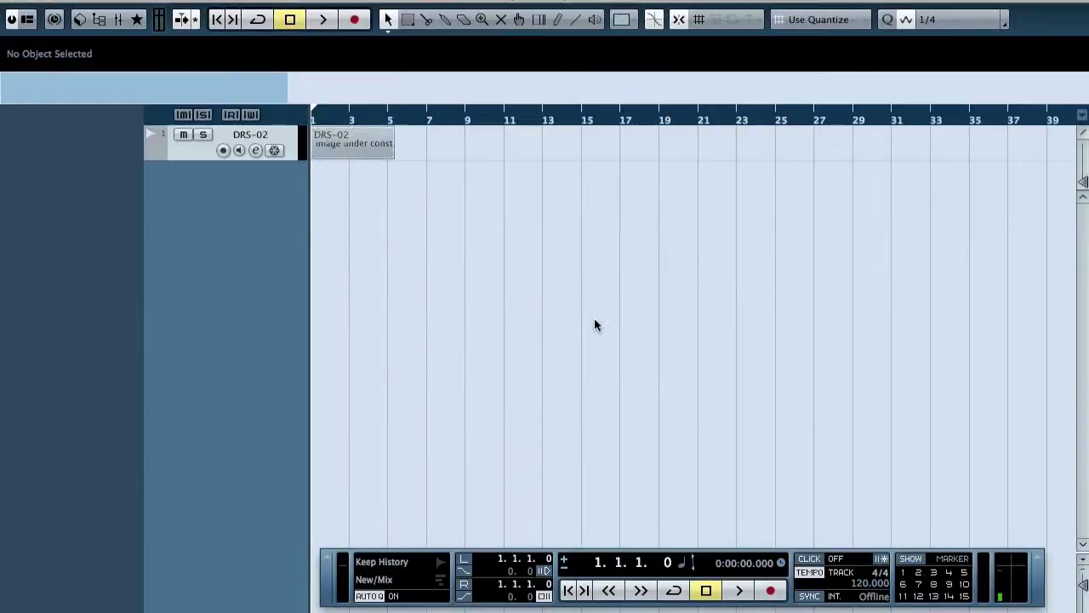
# Step: Play back the imported drum clip from the start of the project, then stop
pyautogui.press('h')
pyautogui.press('h')
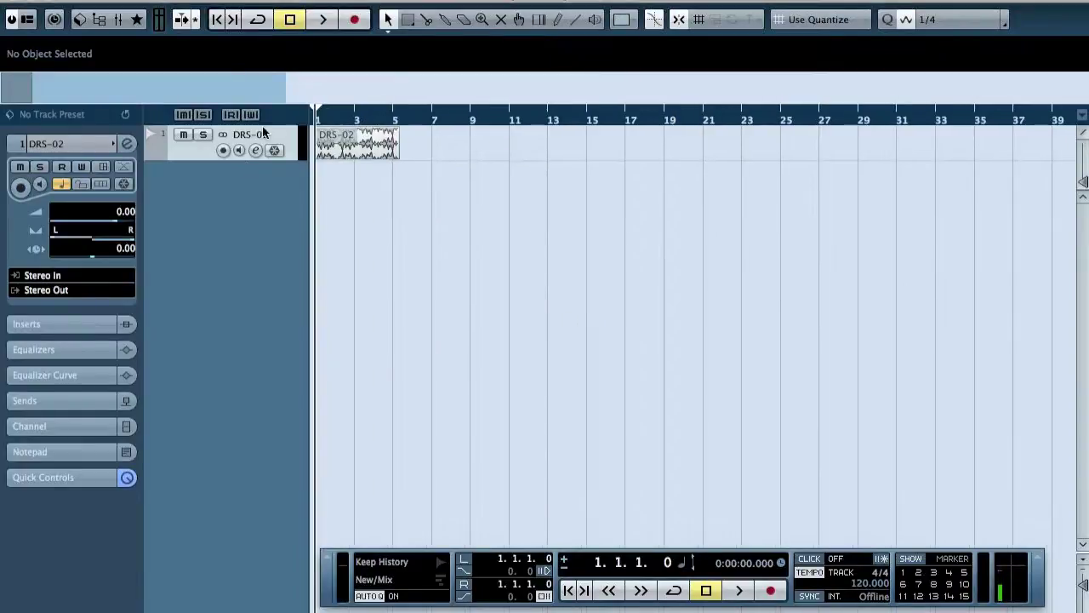
pyautogui.press('h')
pyautogui.press('h')
pyautogui.press('h')
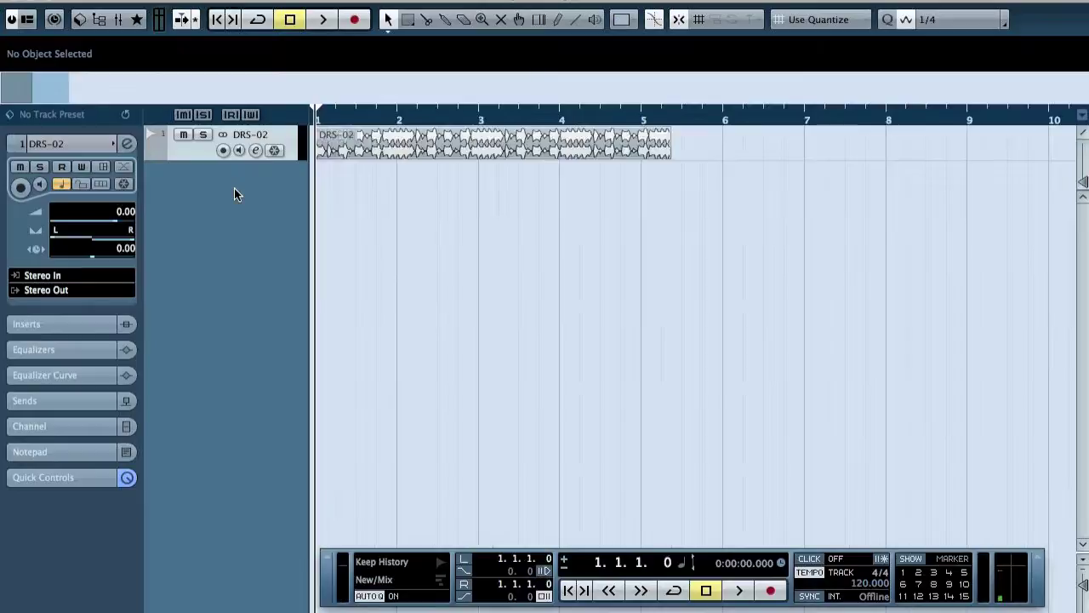
pyautogui.press('space')
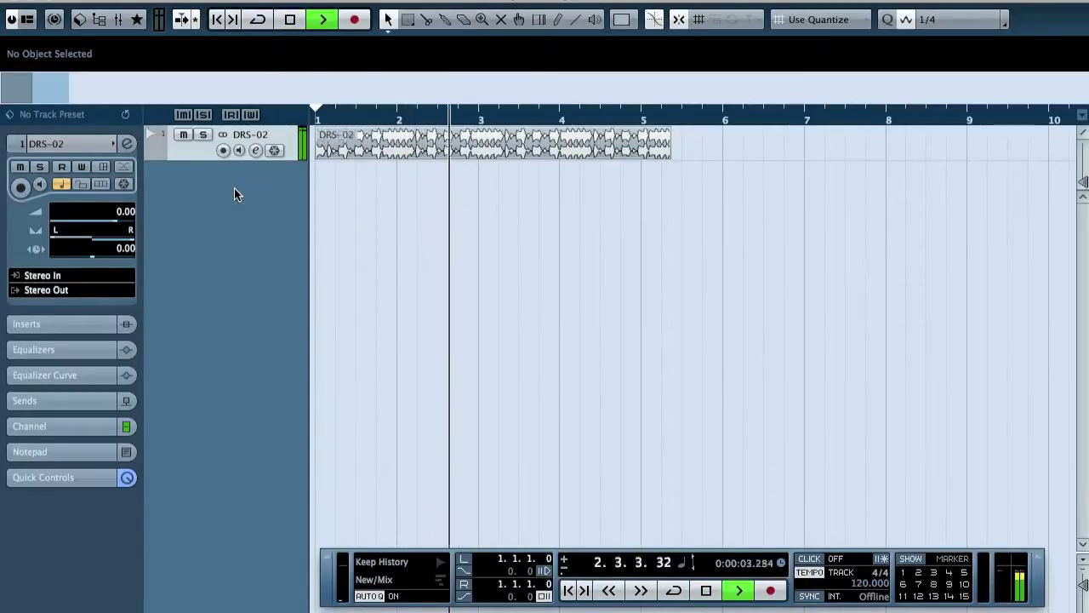
pyautogui.press('space')
# Step: Switch the project to a fixed tempo of 110 and check the drum clip by playing it back
pyautogui.click(809, 572)
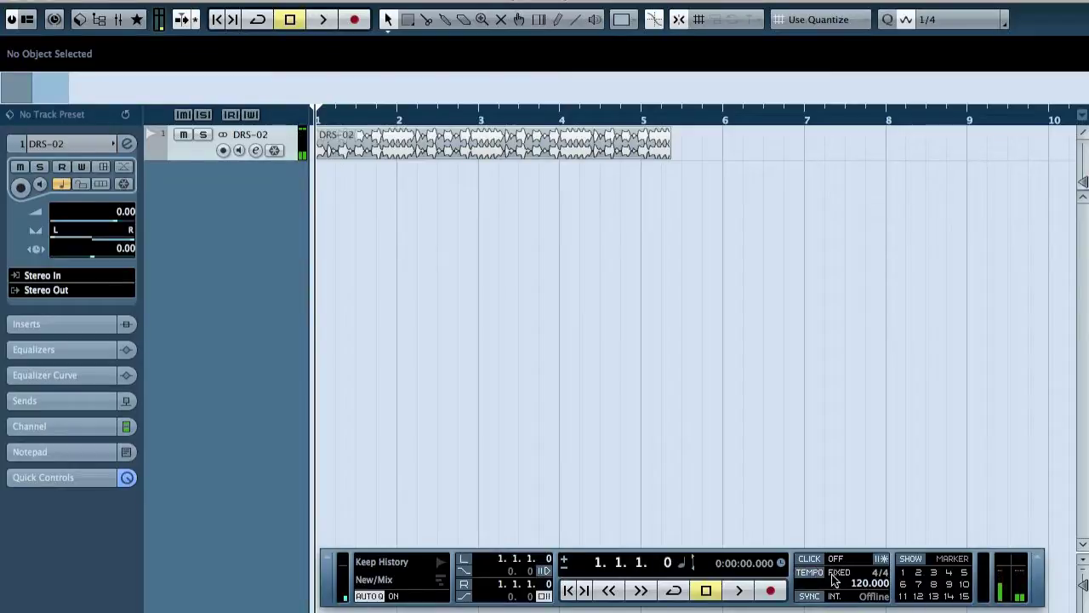
pyautogui.doubleClick(864, 587)
pyautogui.write('110')
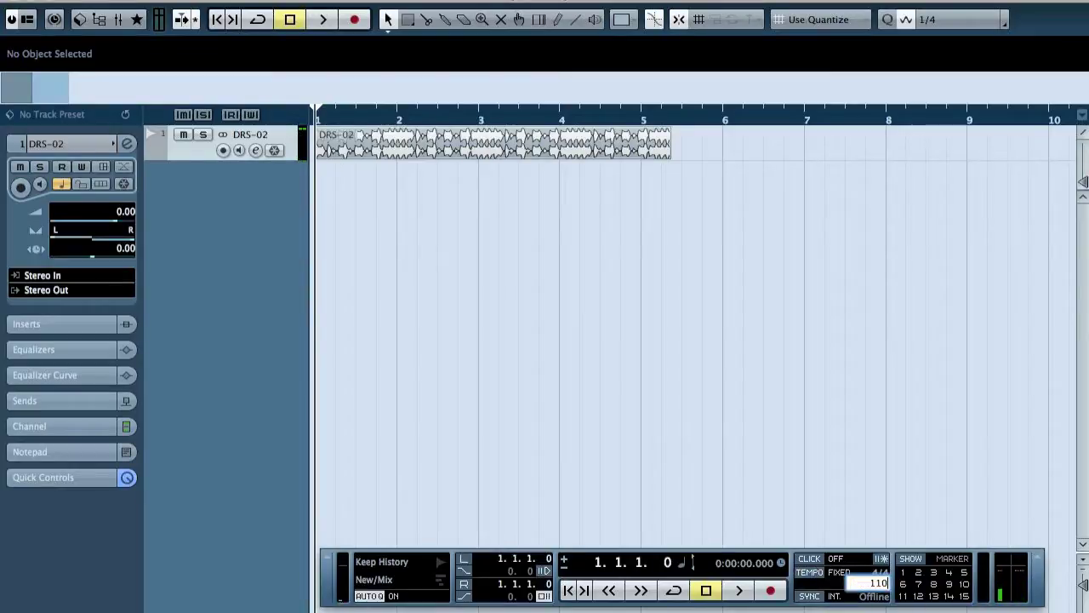
pyautogui.press('Return')
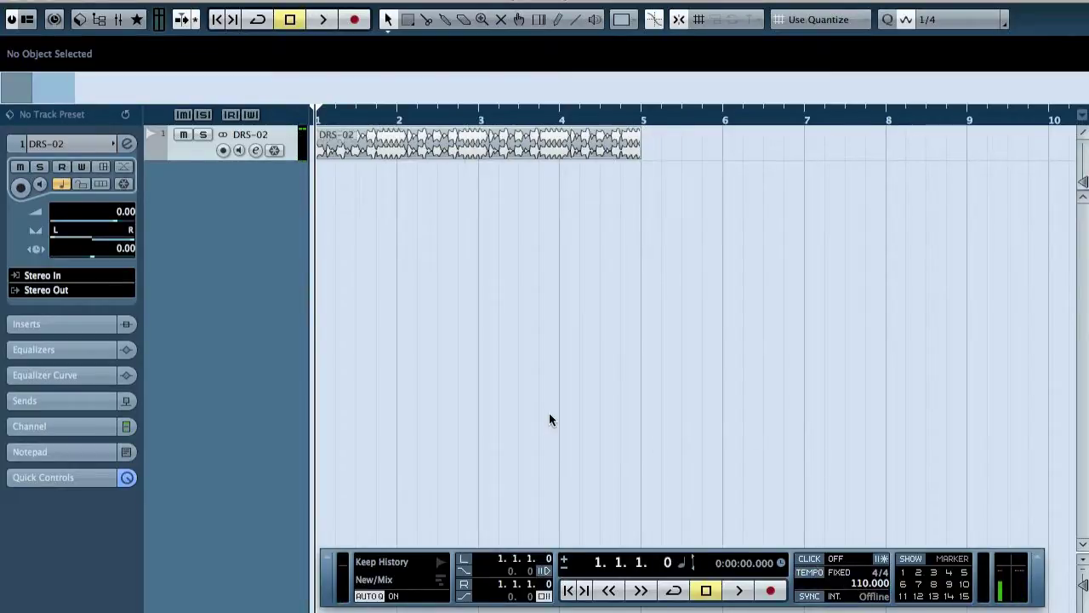
pyautogui.press('space')
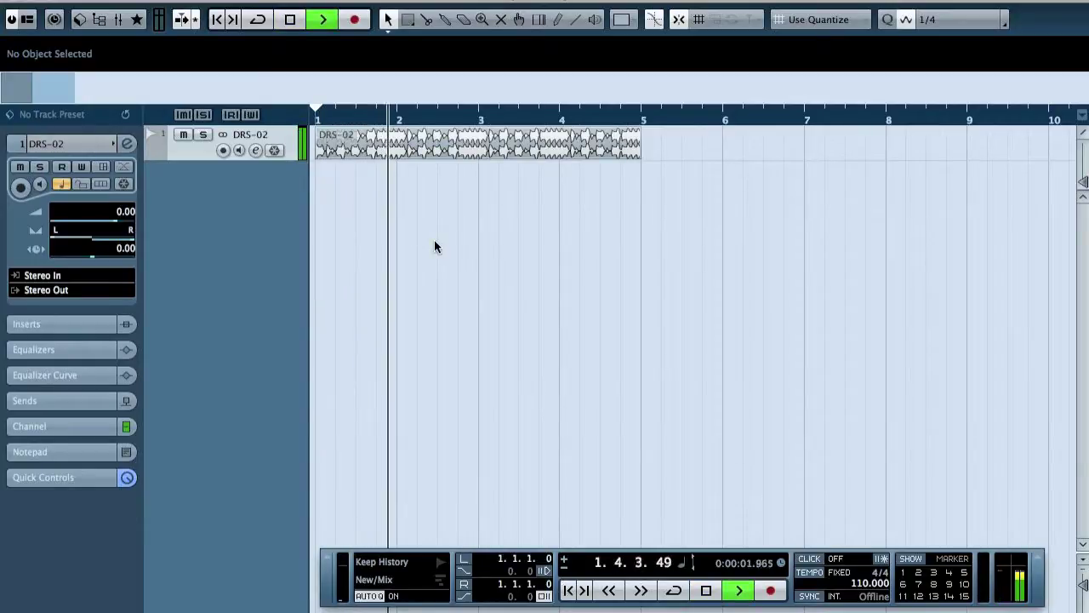
pyautogui.press('space')
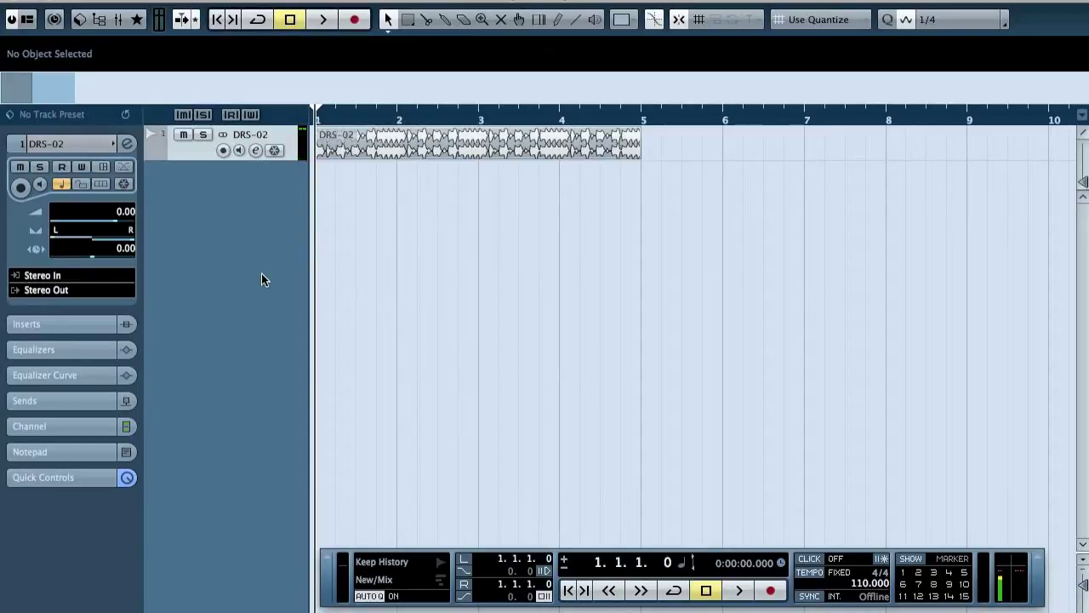
# Step: Set the project sample rate to 44.100 kHz without converting audio files, keeping events at their sample positions, and play back the drum clip
pyautogui.hotkey('shift', 's')
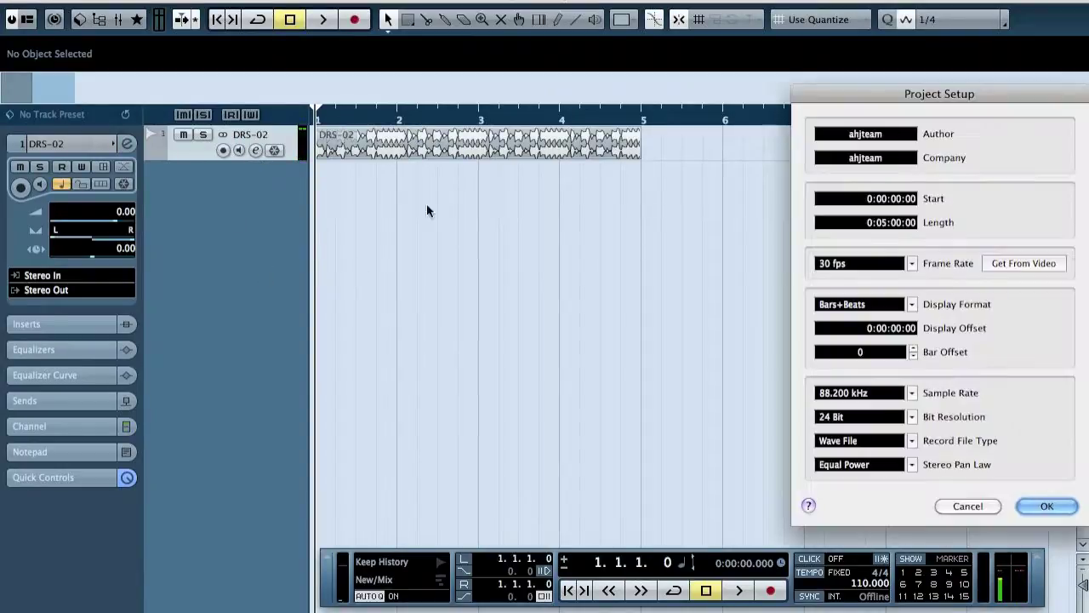
pyautogui.click(216, 2)
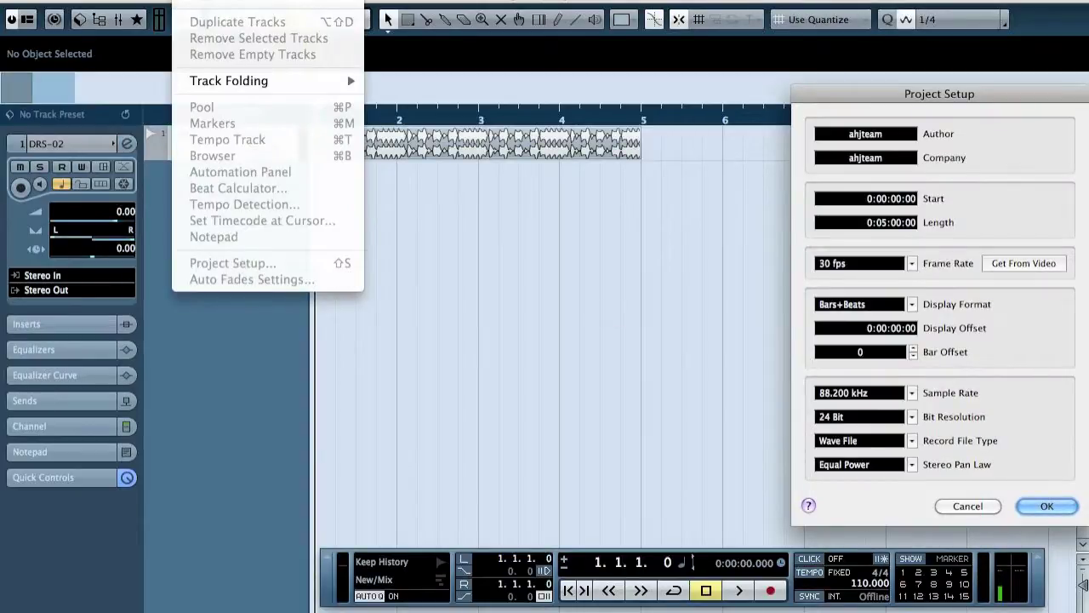
pyautogui.click(911, 392)
pyautogui.click(909, 389)
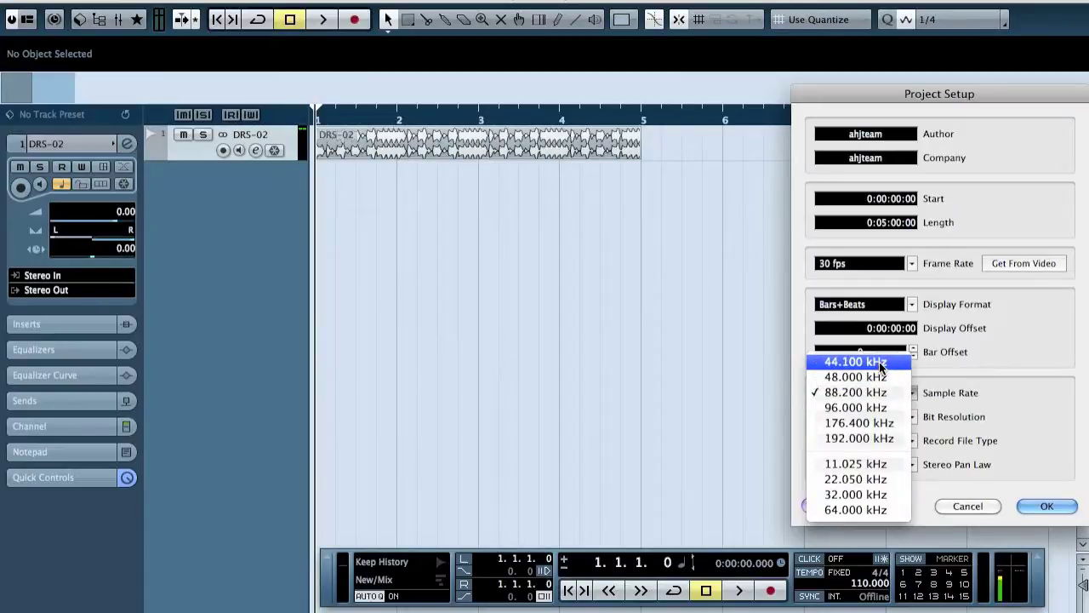
pyautogui.click(879, 362)
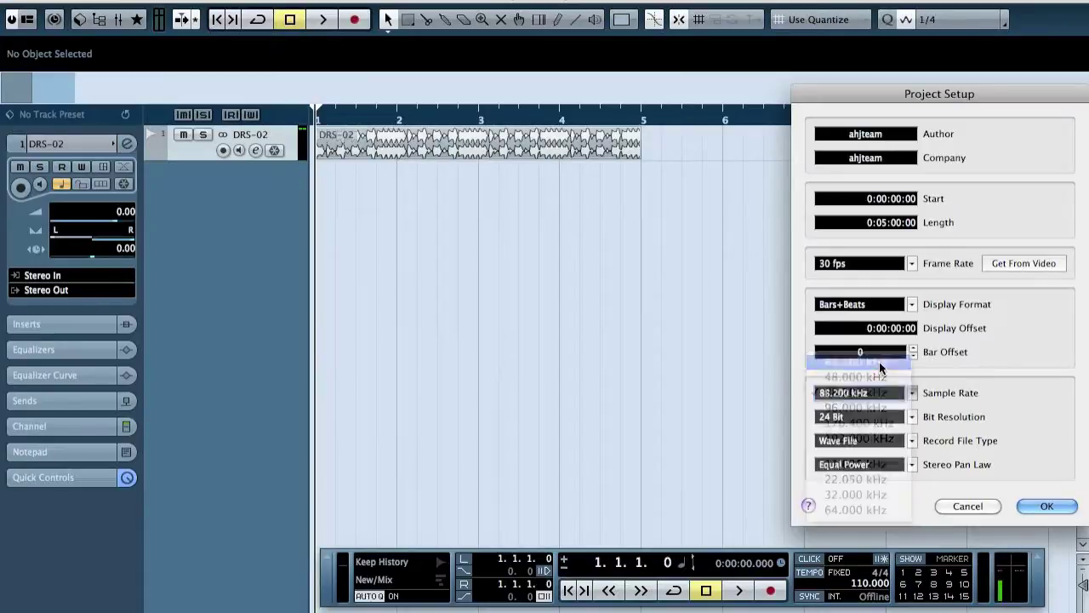
pyautogui.click(1047, 506)
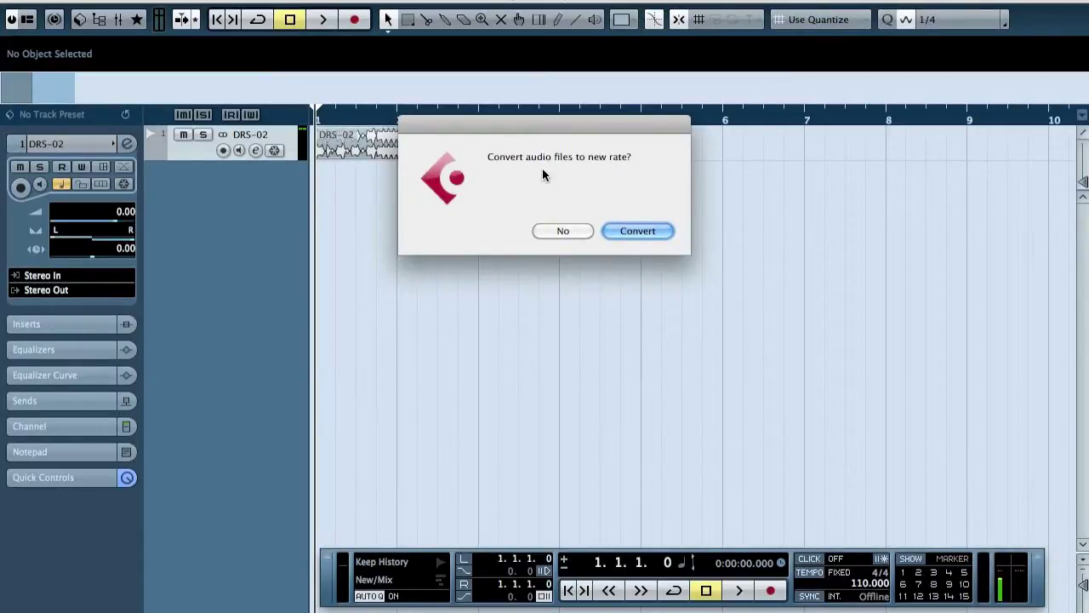
pyautogui.click(570, 228)
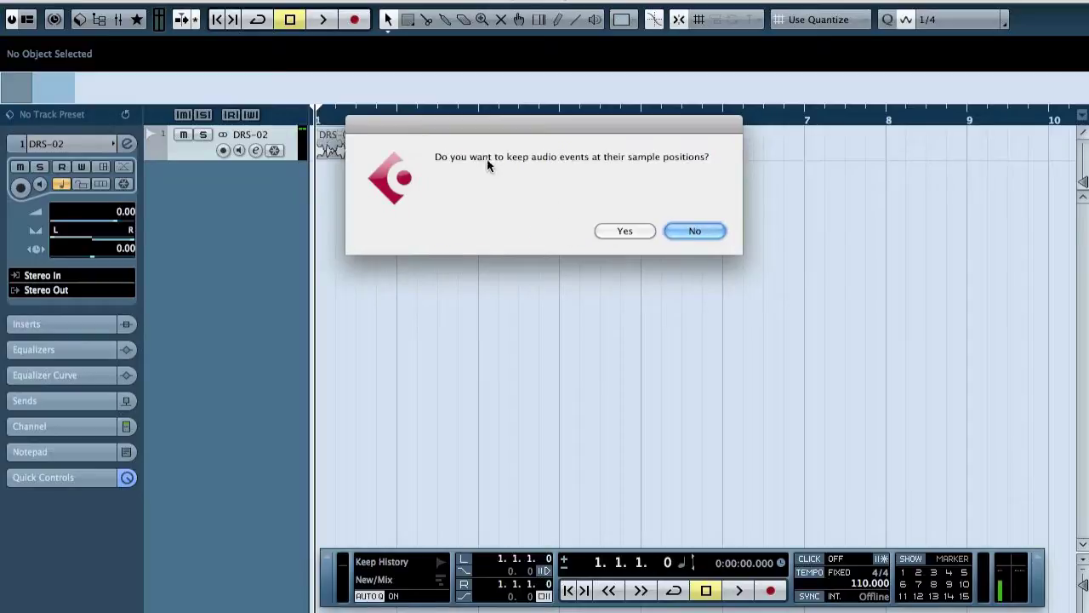
pyautogui.click(613, 234)
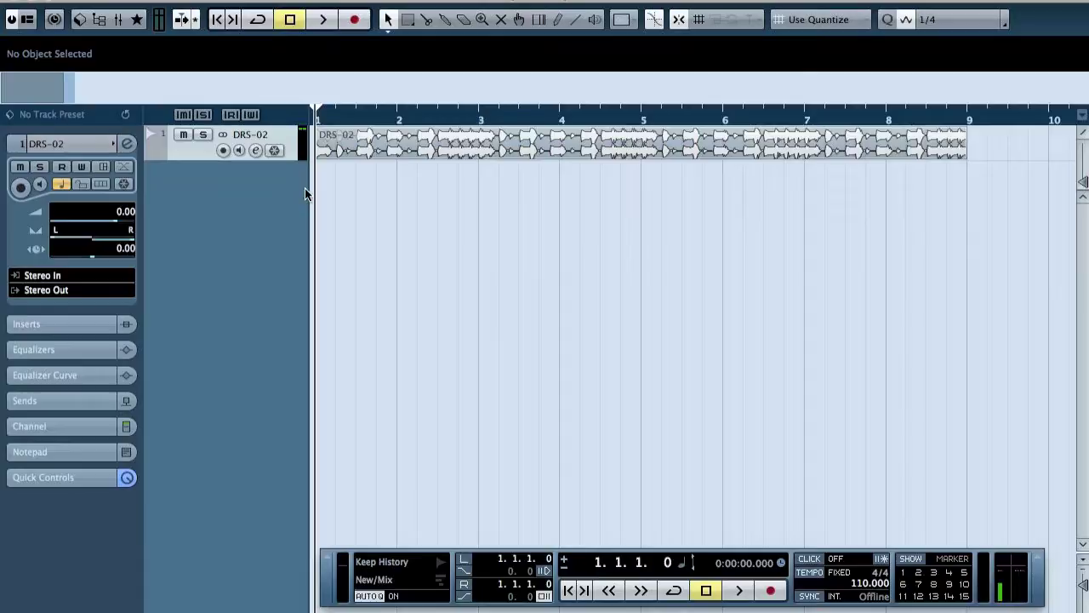
pyautogui.press('space')
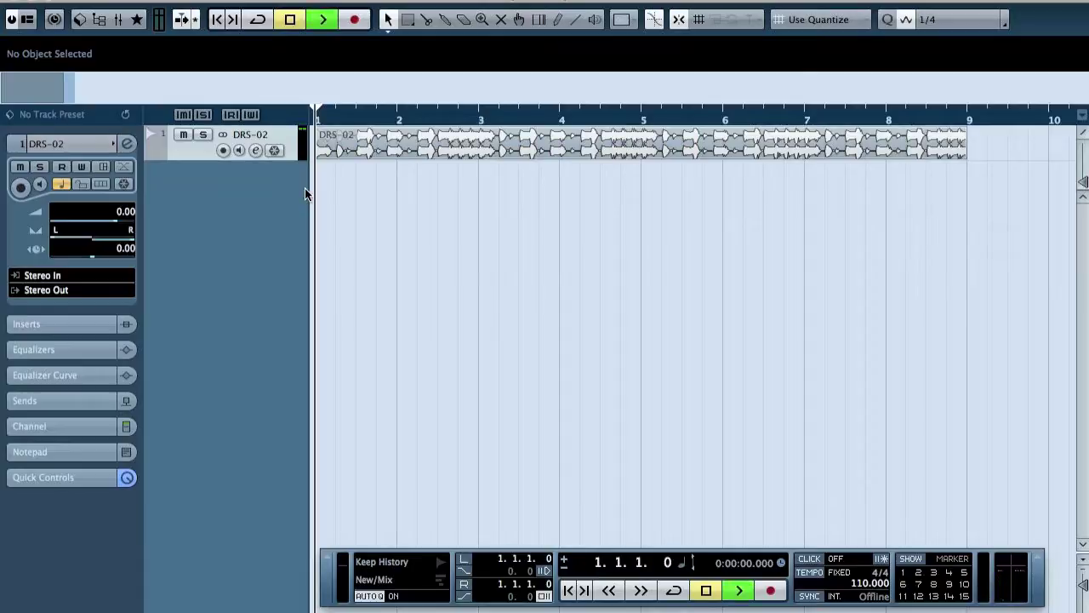
pyautogui.press('space')
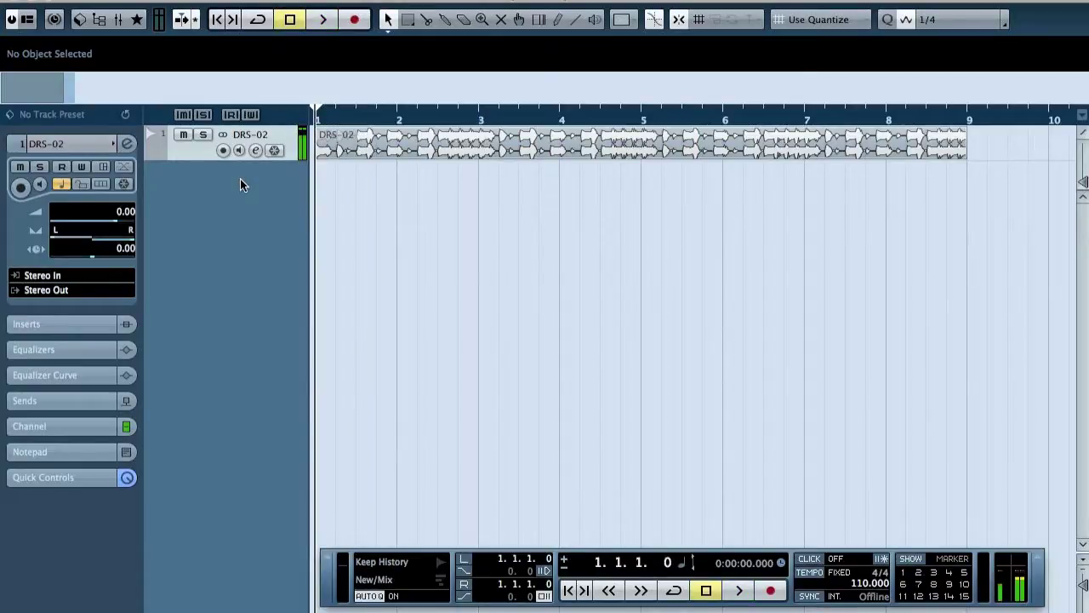
# Step: Add one mono audio track below the drum track and name it GTR
pyautogui.rightClick(202, 185)
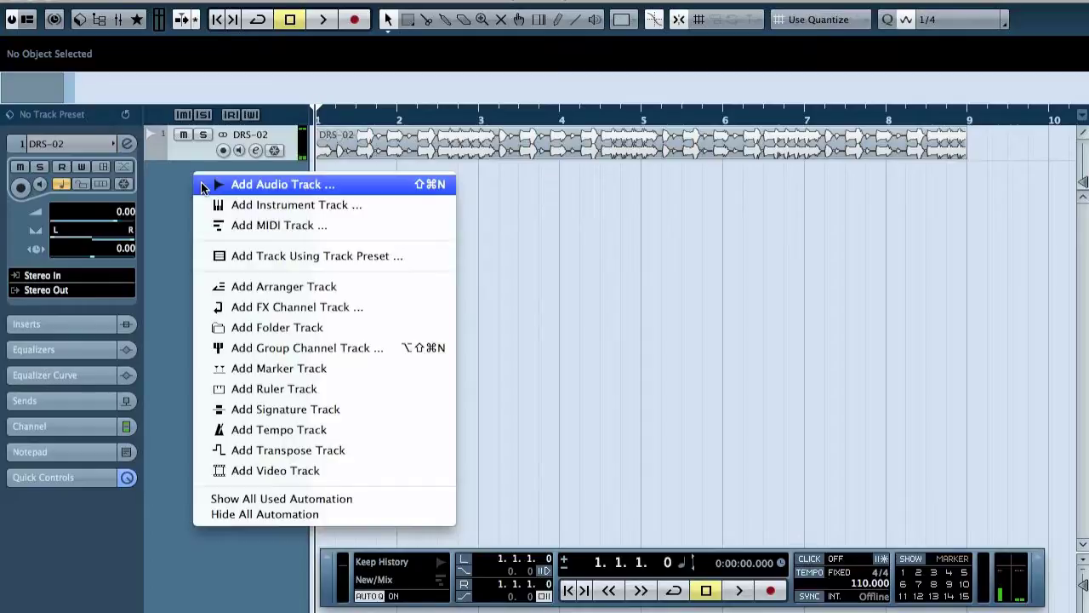
pyautogui.click(299, 188)
pyautogui.click(445, 189)
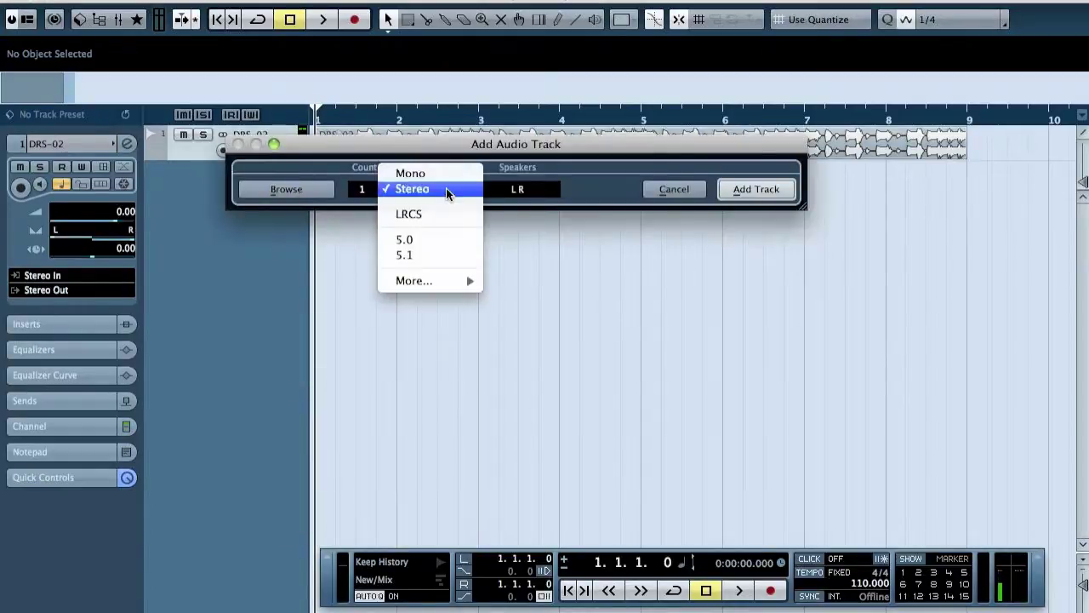
pyautogui.click(438, 175)
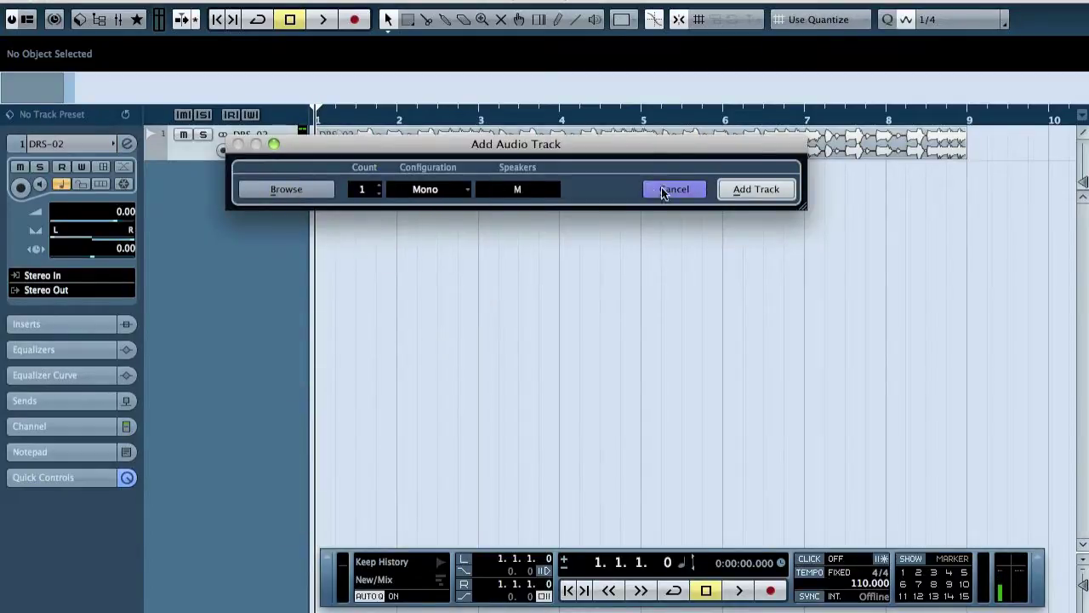
pyautogui.click(737, 191)
pyautogui.doubleClick(261, 170)
pyautogui.write('GTR')
pyautogui.press('Return')
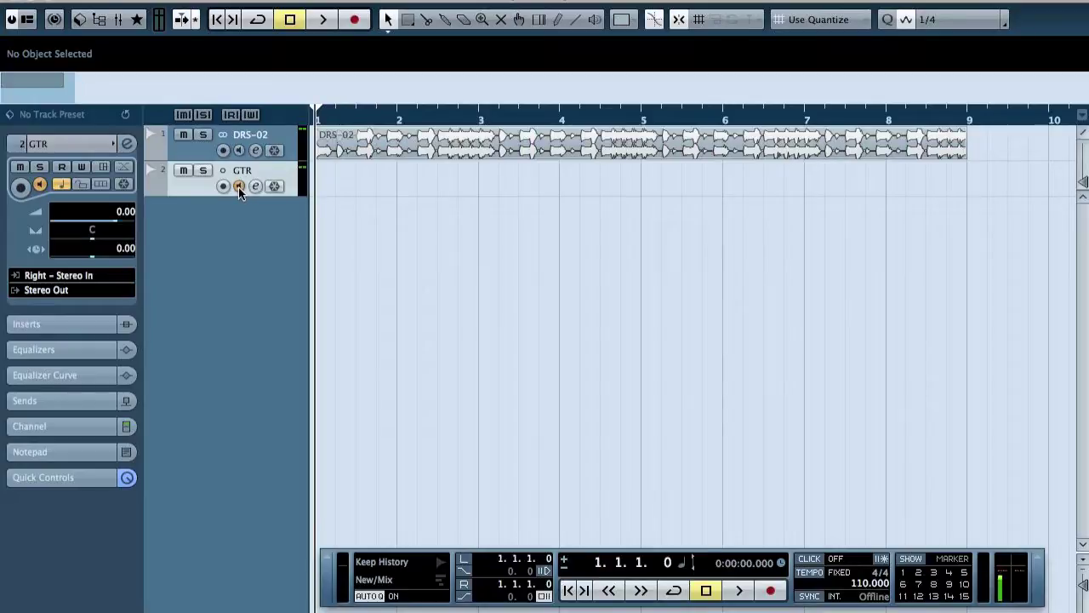
# Step: Load the GTR Amp Mono guitar plug-in into the second insert slot of the GTR track
pyautogui.click(23, 323)
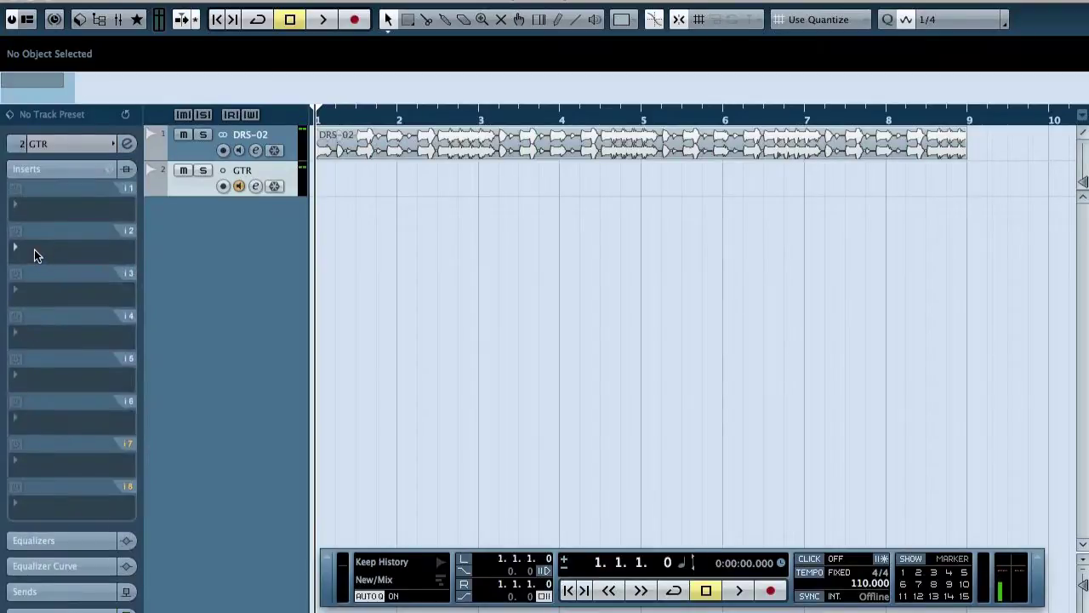
pyautogui.click(34, 253)
pyautogui.moveTo(81, 433)
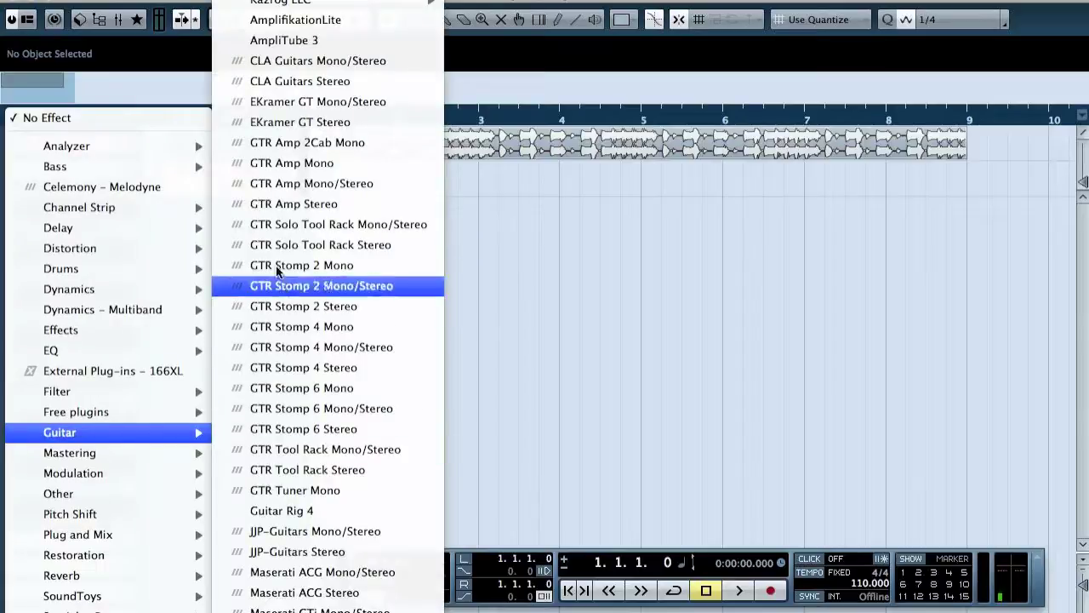
pyautogui.click(305, 164)
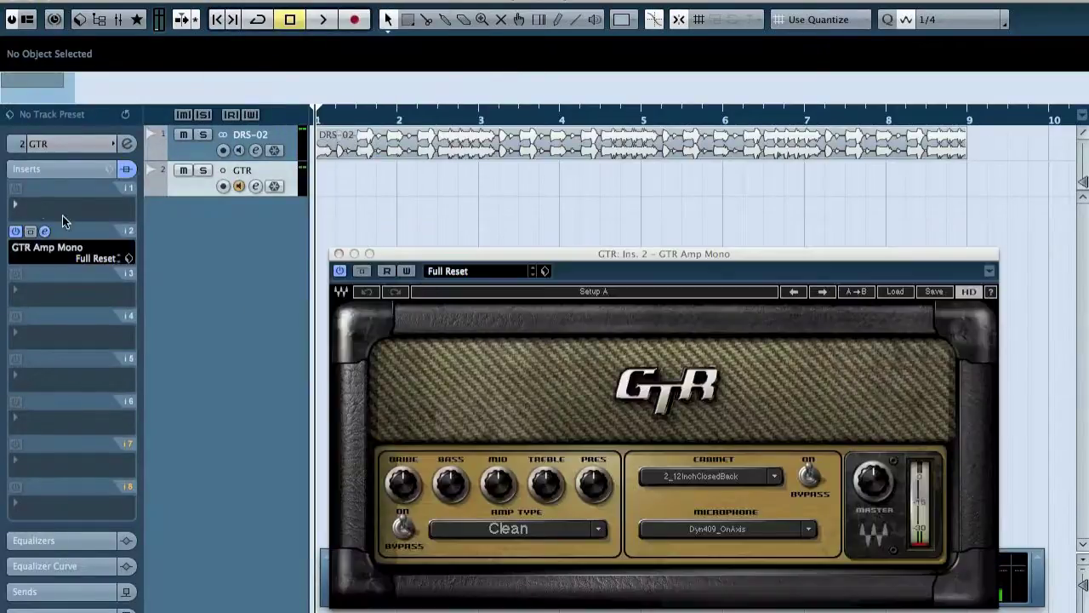
# Step: Load the Gate plug-in into the first insert slot of the GTR track and close its window
pyautogui.click(62, 205)
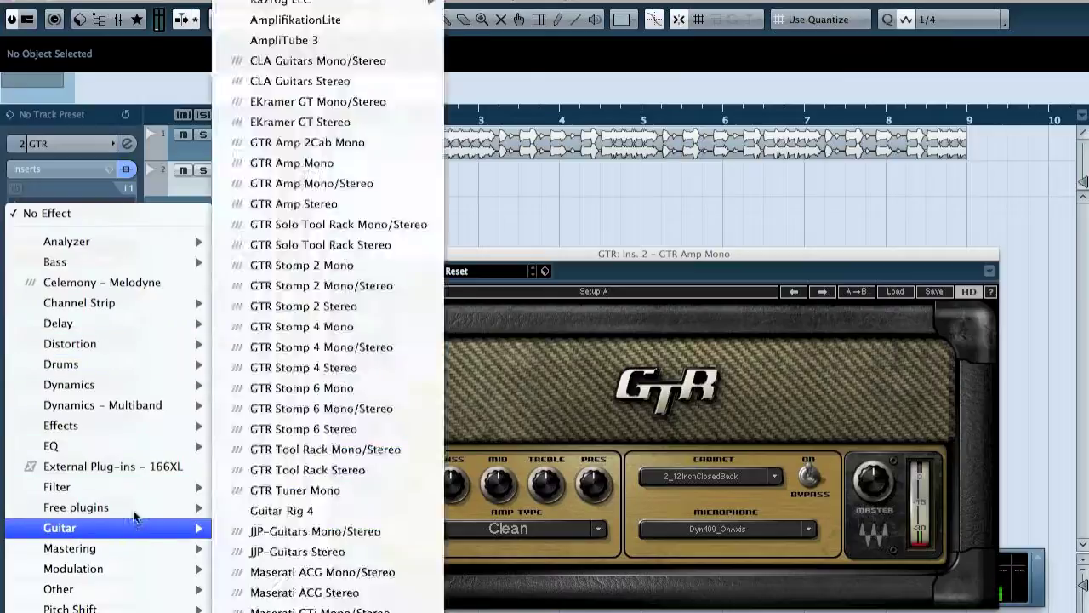
pyautogui.moveTo(137, 389)
pyautogui.click(255, 380)
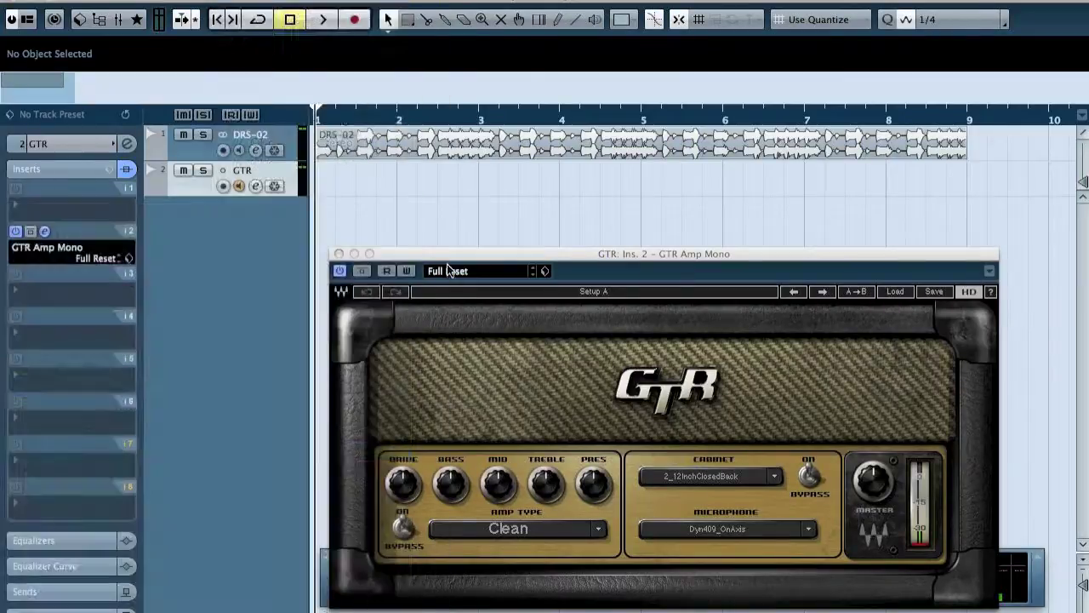
pyautogui.moveTo(533, 191); pyautogui.dragTo(542, 472)
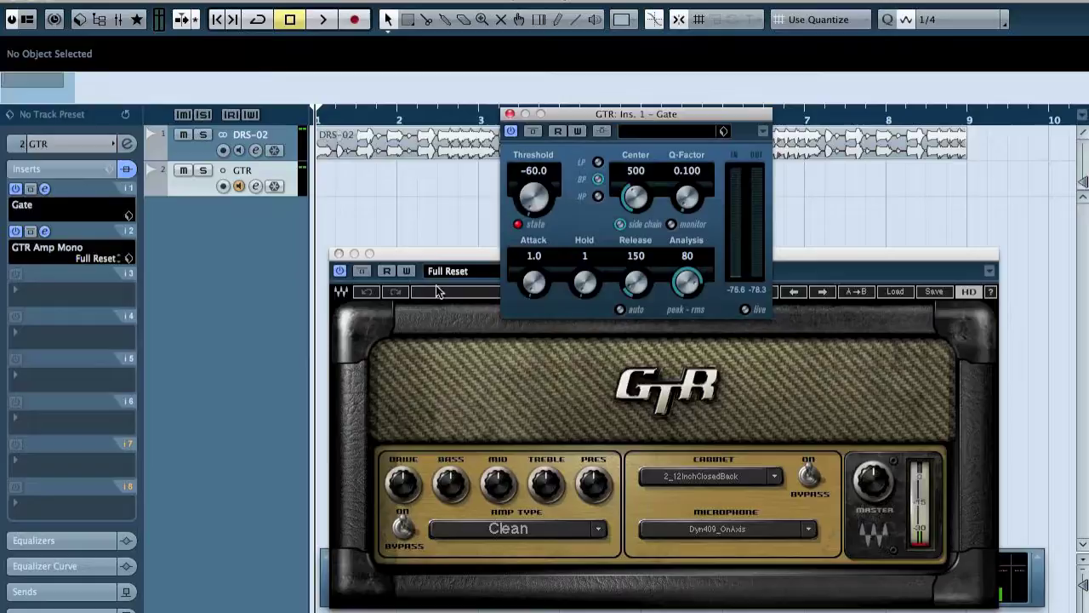
pyautogui.click(508, 113)
# Step: Set the amp type of GTR Amp Mono to Crunch
pyautogui.click(598, 528)
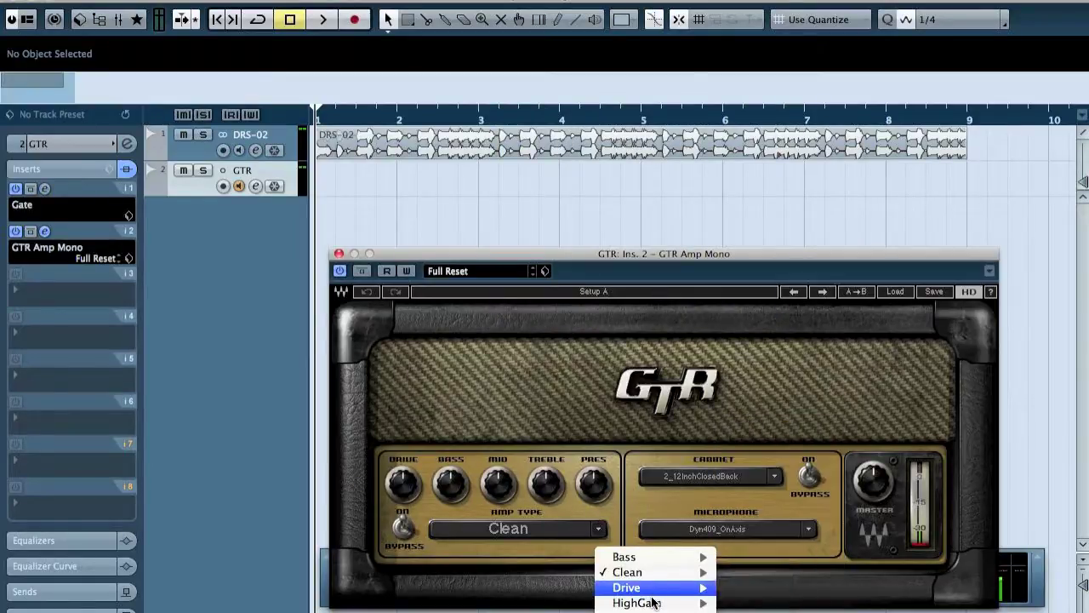
pyautogui.moveTo(652, 604)
pyautogui.click(785, 428)
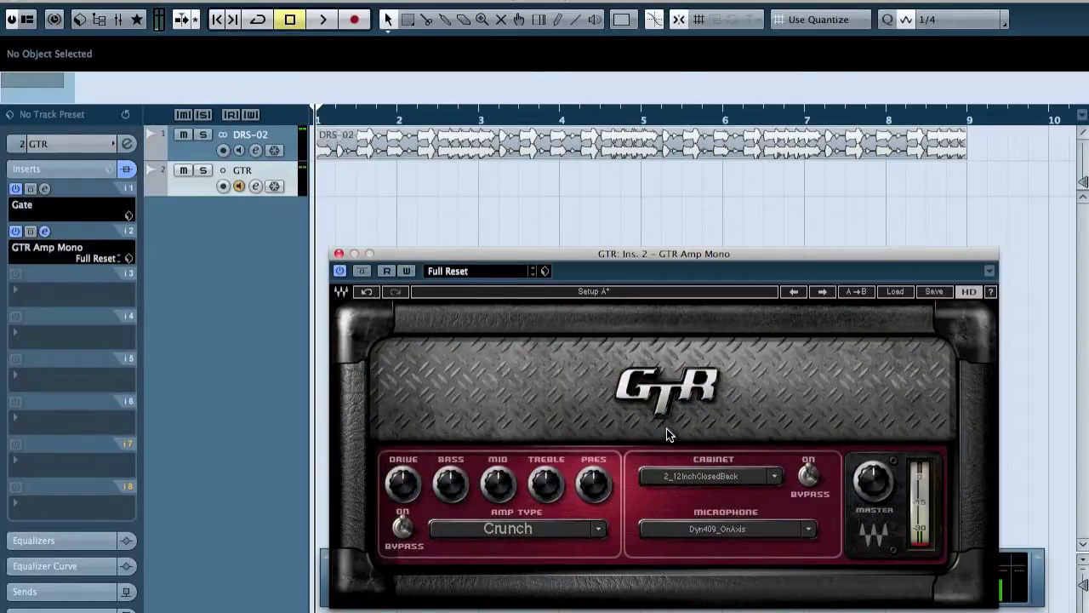
# Step: Record-enable the GTR track, close the amp plug-in window and turn on the metronome click
pyautogui.click(223, 186)
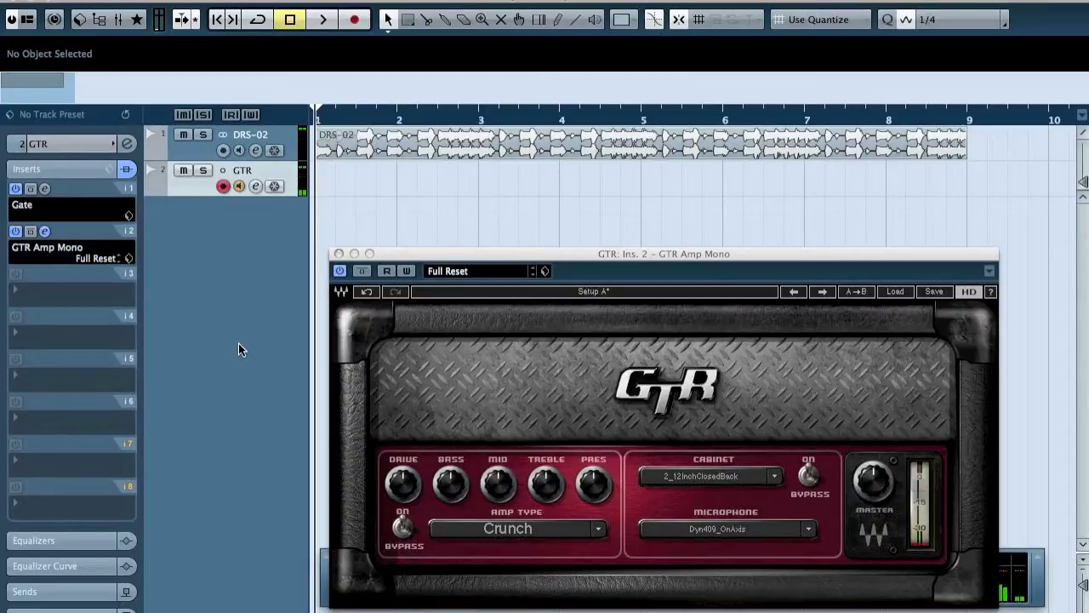
pyautogui.click(339, 253)
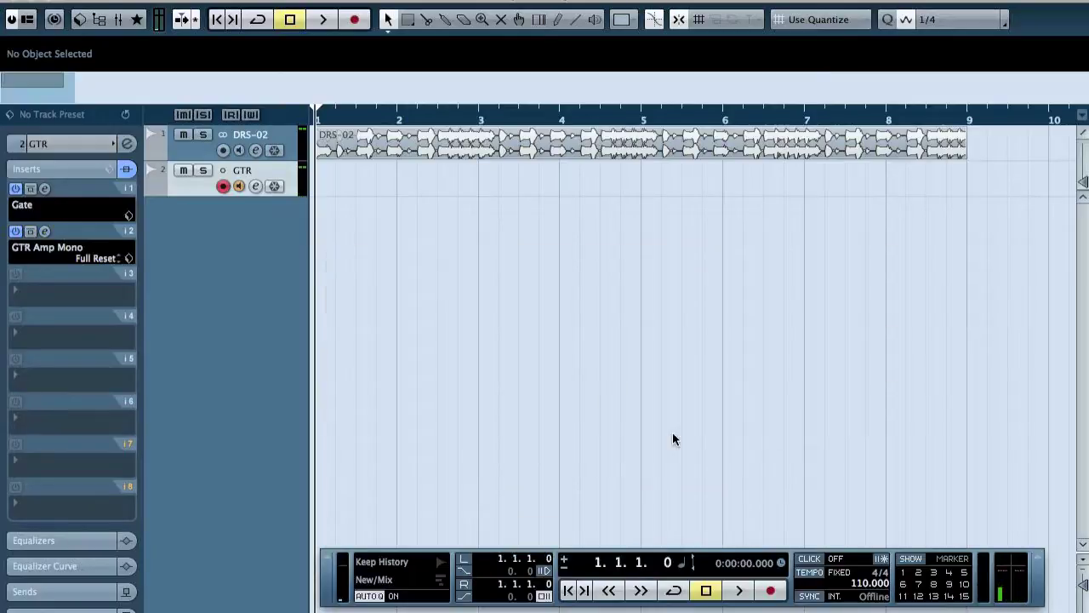
pyautogui.click(811, 559)
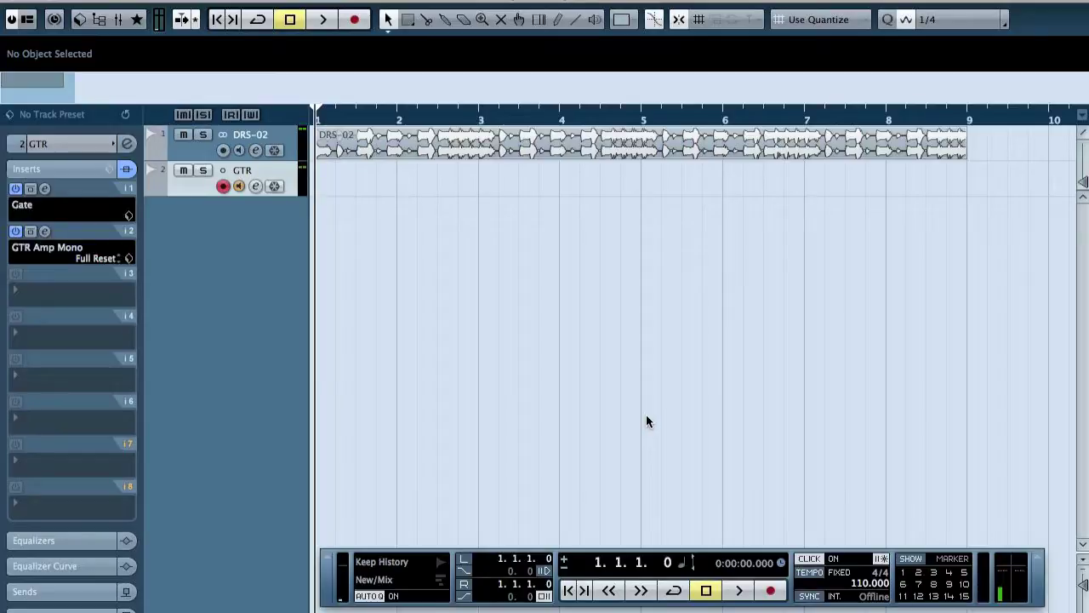
# Step: Check the sample rate in Project Setup without changing it, and show the Status Line in the project window
pyautogui.hotkey('shift', 's')
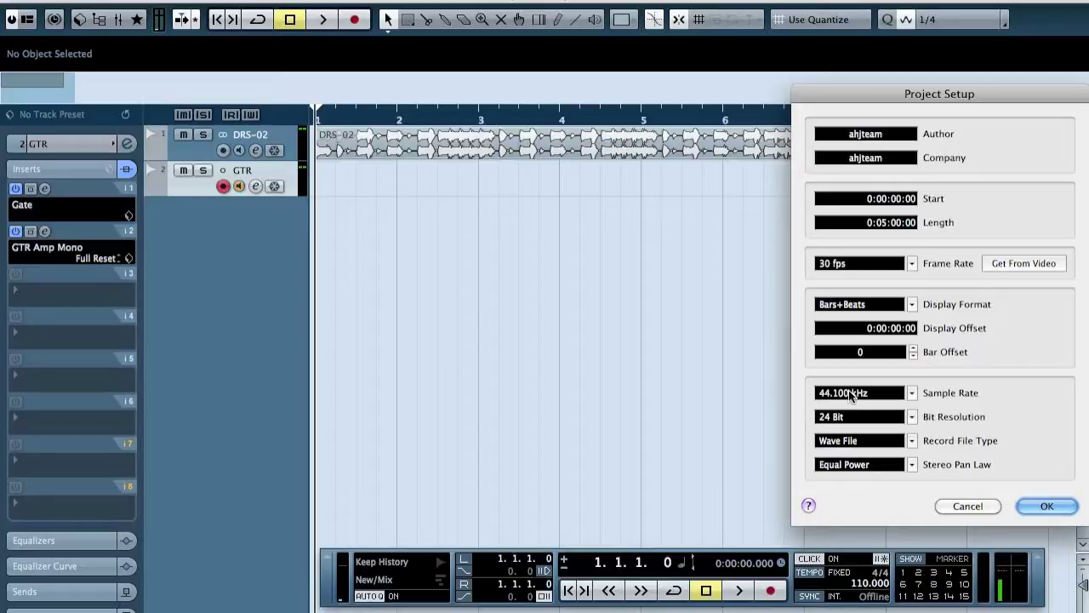
pyautogui.click(965, 507)
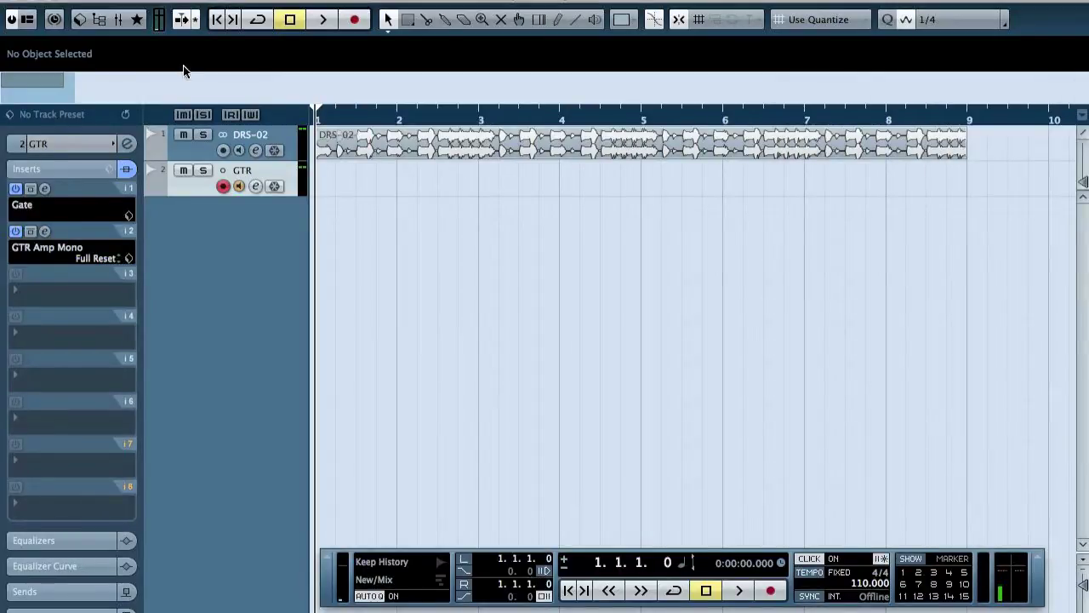
pyautogui.click(23, 22)
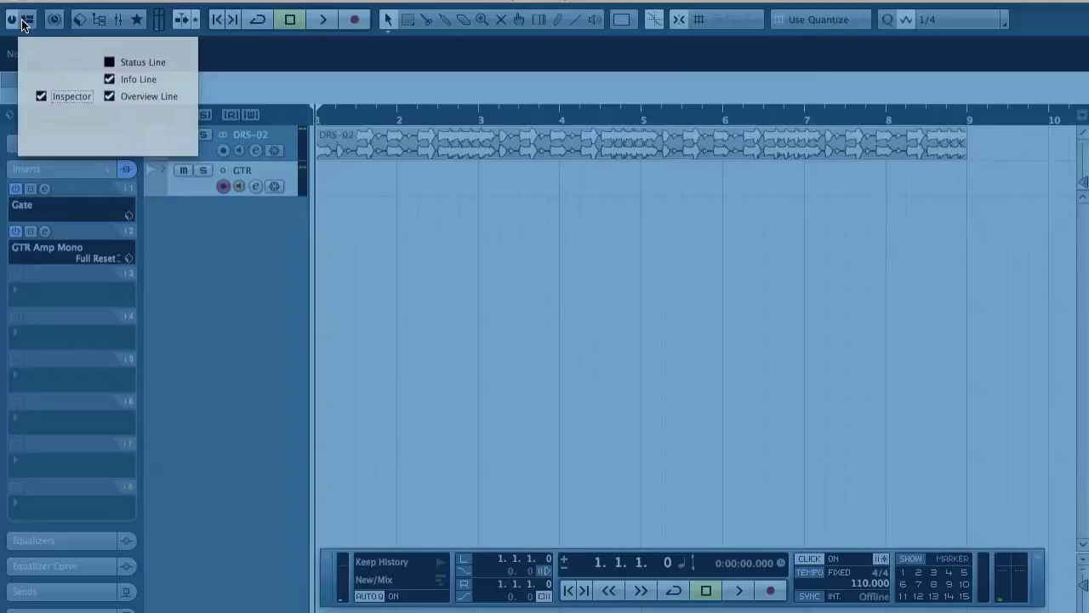
pyautogui.click(126, 62)
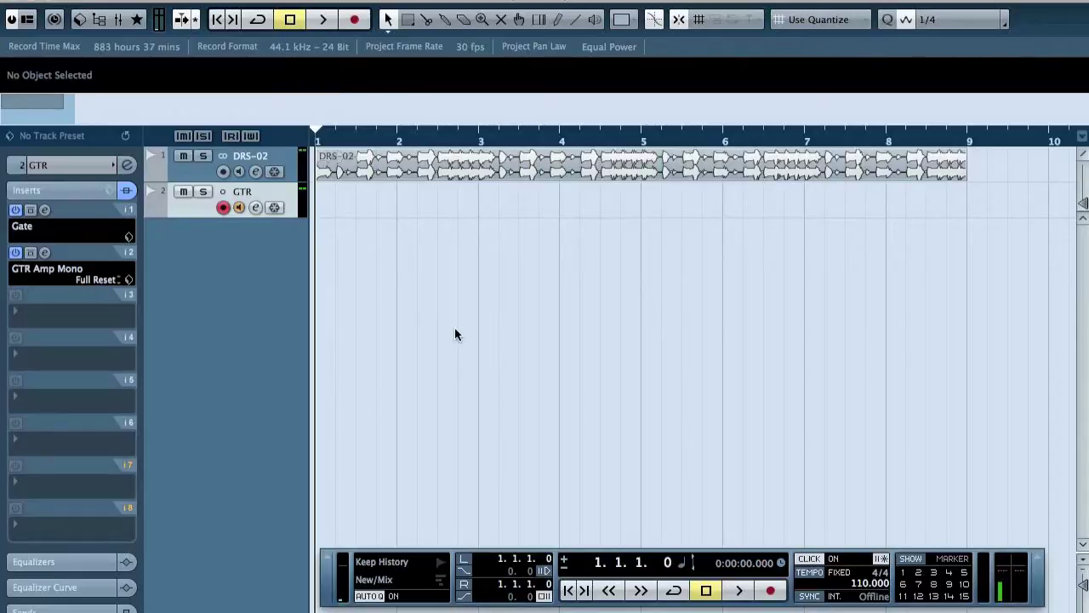
# Step: Record a guitar take on the GTR track from bar 1 to just past bar 9, and disarm the track
pyautogui.press('KP_Multiply')
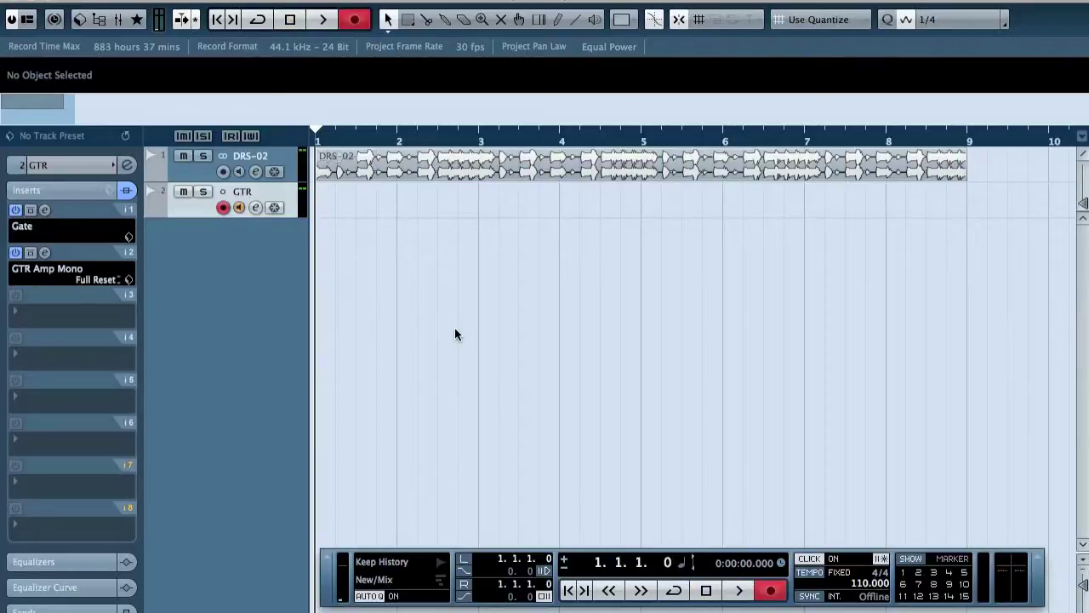
pyautogui.press('KP_Multiply')
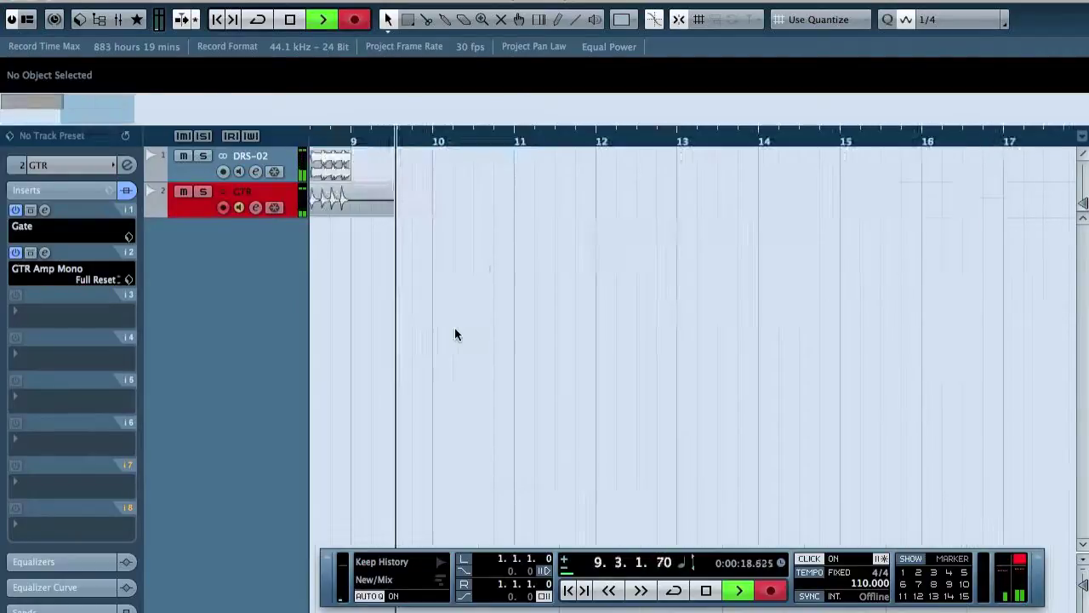
pyautogui.press('space')
pyautogui.click(223, 208)
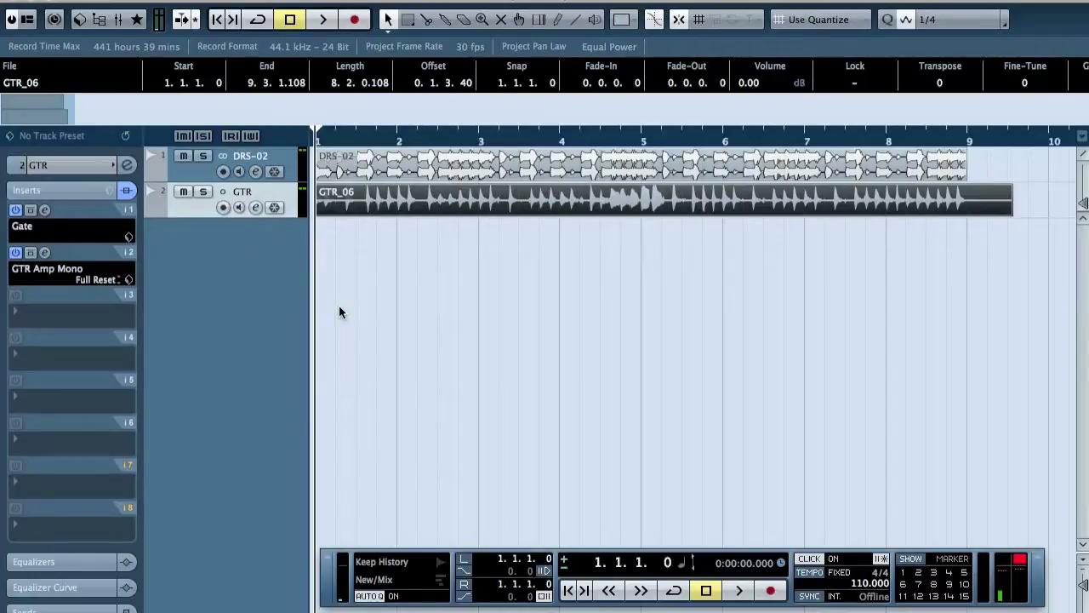
# Step: Set the project sample rate to 88.200 kHz without converting audio files, keeping audio events at their sample positions
pyautogui.hotkey('shift', 's')
pyautogui.click(913, 392)
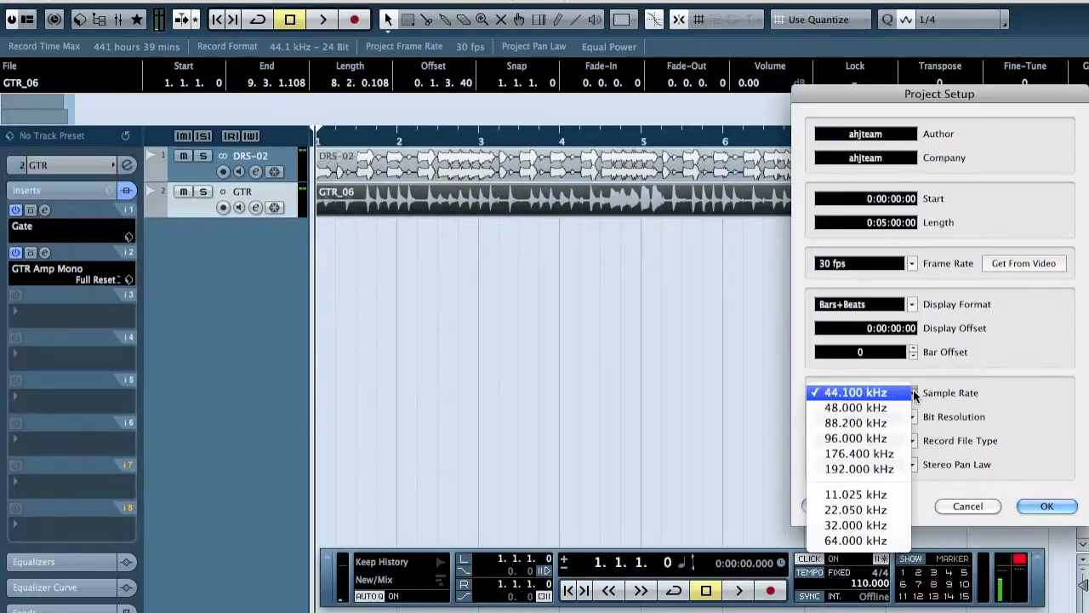
pyautogui.click(871, 424)
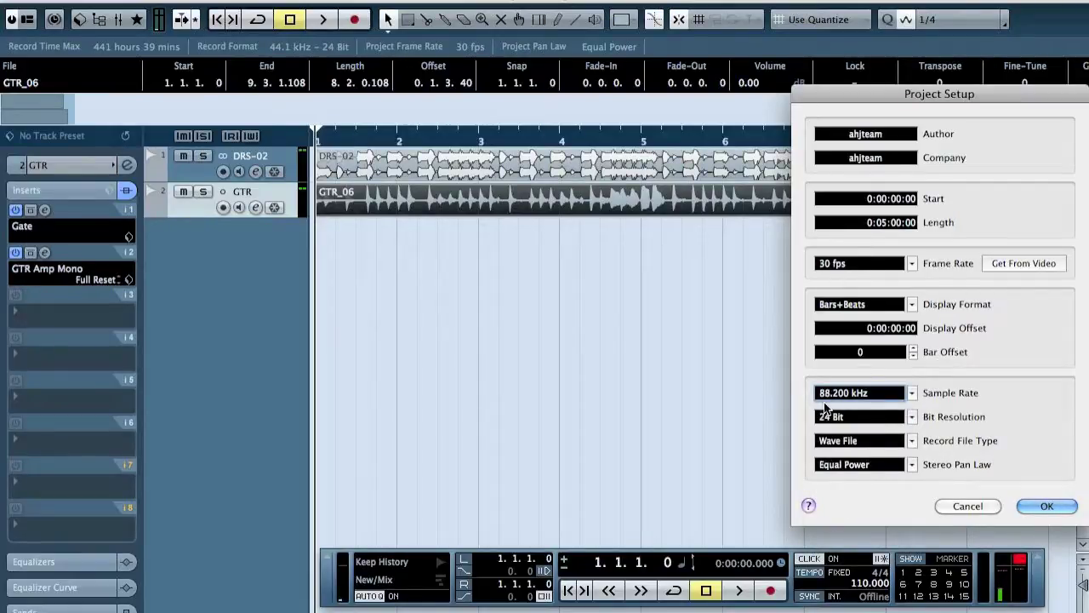
pyautogui.click(1047, 505)
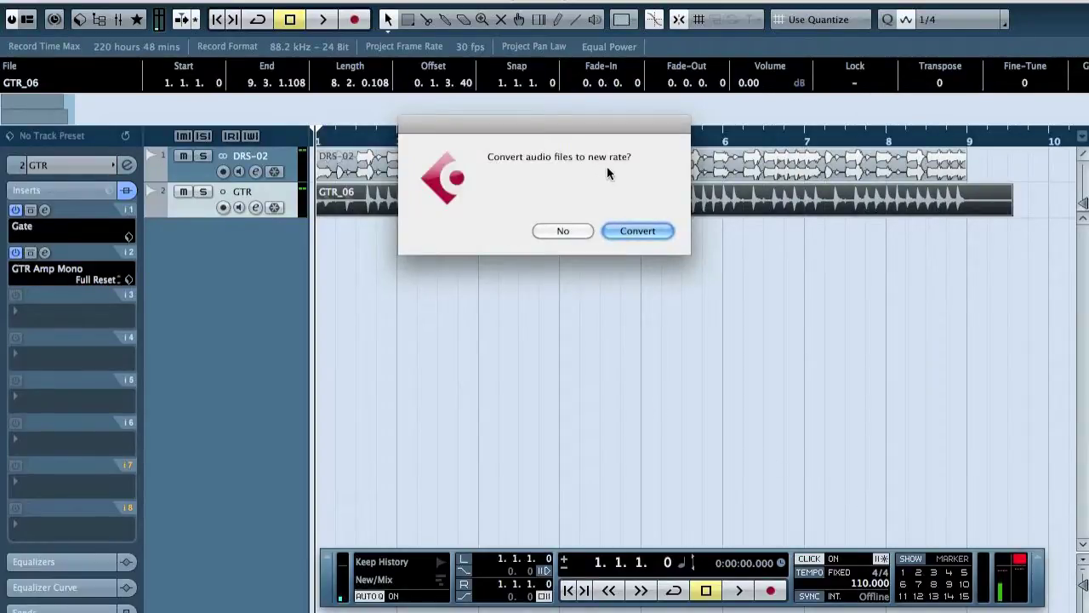
pyautogui.click(564, 231)
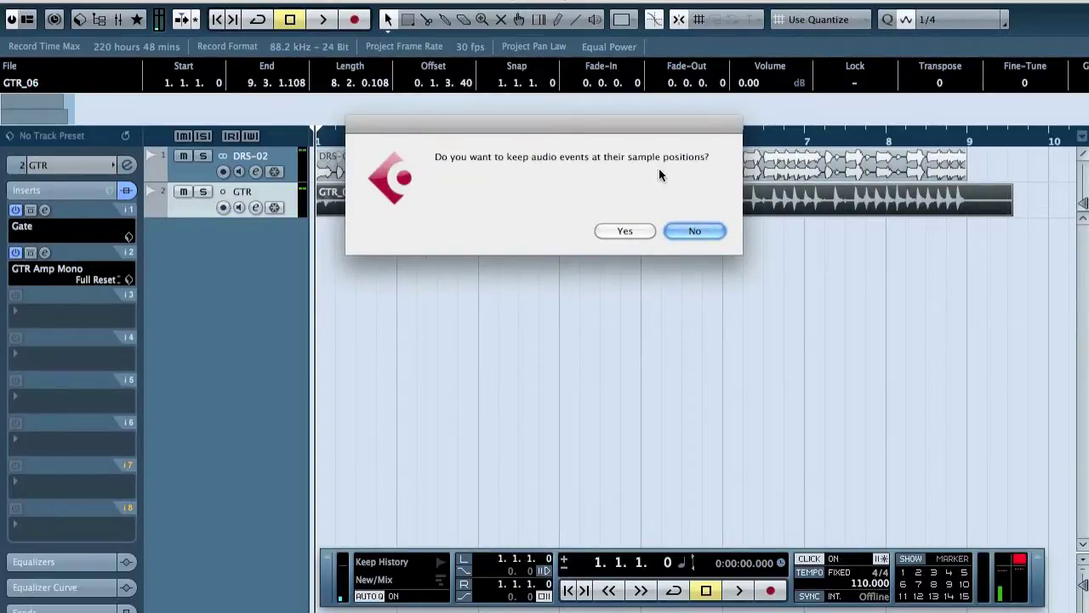
pyautogui.click(621, 231)
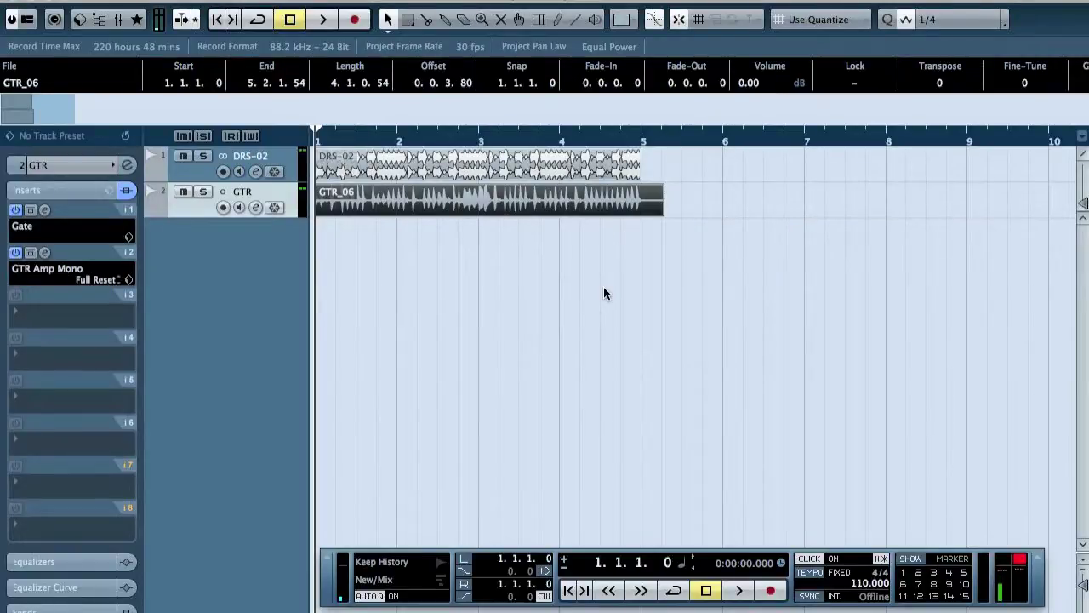
# Step: Split the recorded guitar event into several pieces between bars 2 and 5, and select all events
pyautogui.click(477, 134)
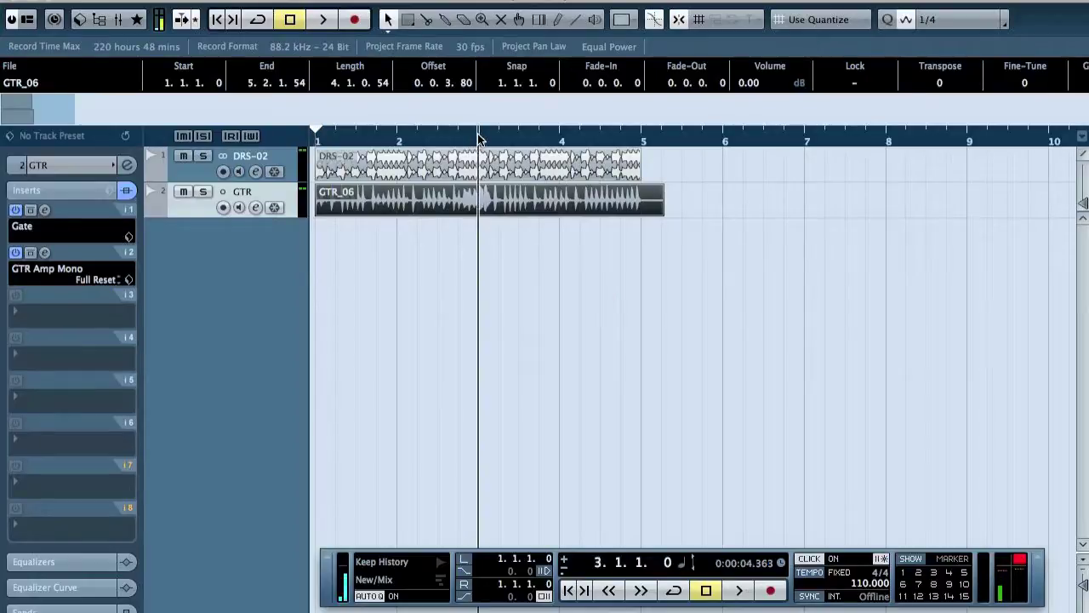
pyautogui.click(471, 257)
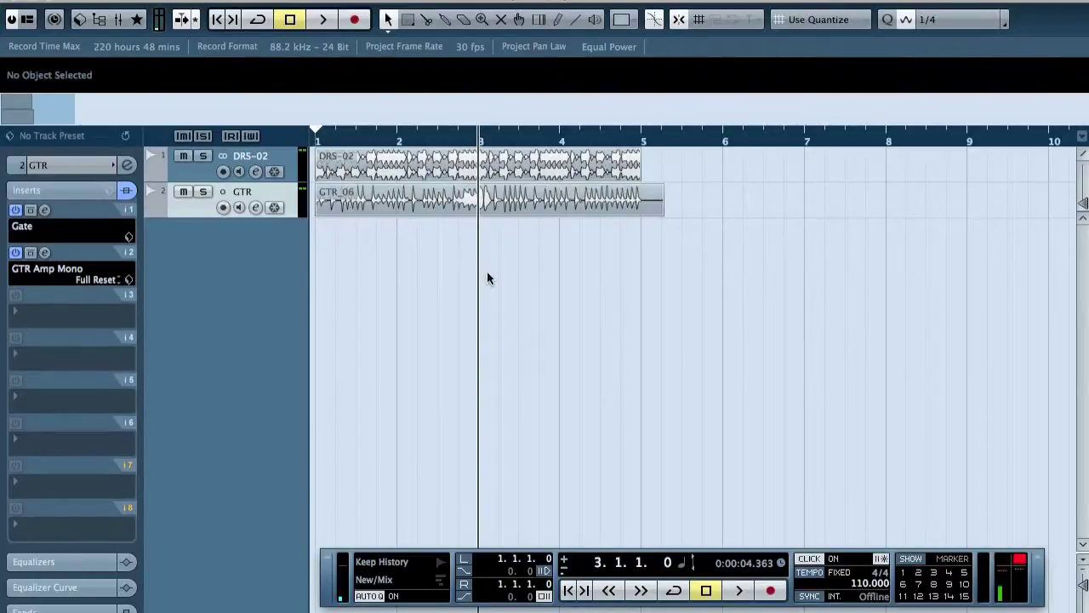
pyautogui.click(427, 18)
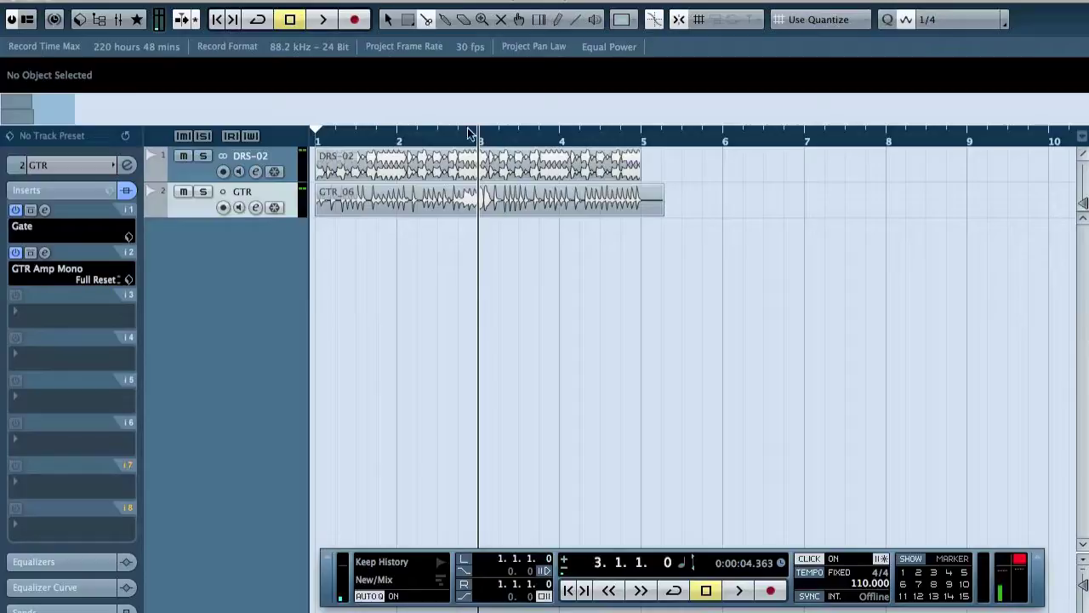
pyautogui.keyDown('alt'); pyautogui.click(435, 204); pyautogui.keyUp('alt')
pyautogui.keyDown('alt'); pyautogui.click(529, 198); pyautogui.keyUp('alt')
pyautogui.keyDown('alt'); pyautogui.click(599, 205); pyautogui.keyUp('alt')
pyautogui.press('1')
pyautogui.press('super+a')
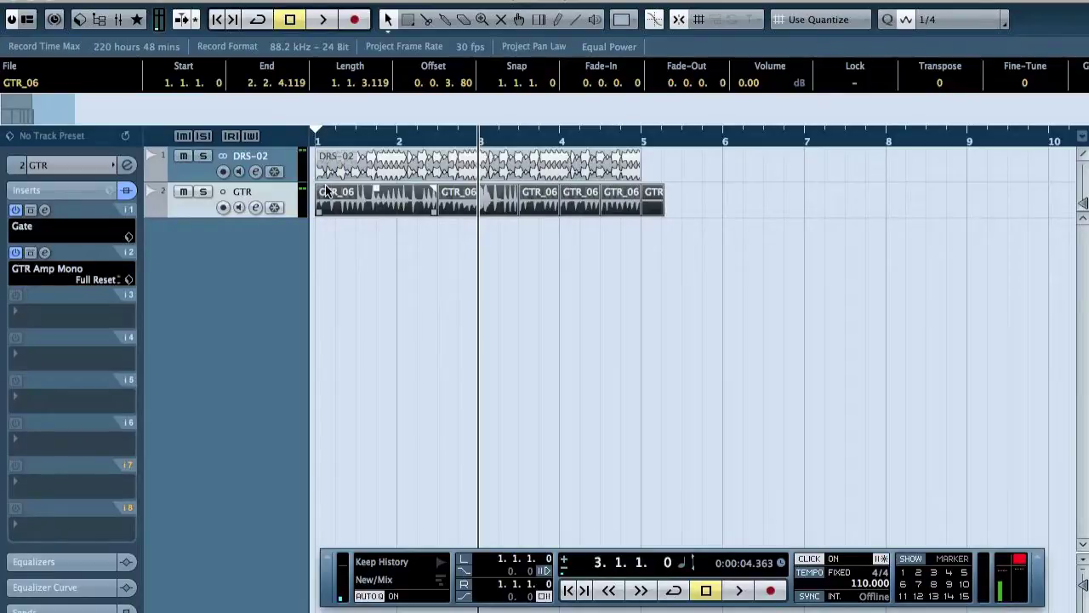
# Step: Select all the split guitar pieces and look up the Bounce Selection command without applying it
pyautogui.click(529, 208)
pyautogui.click(497, 271)
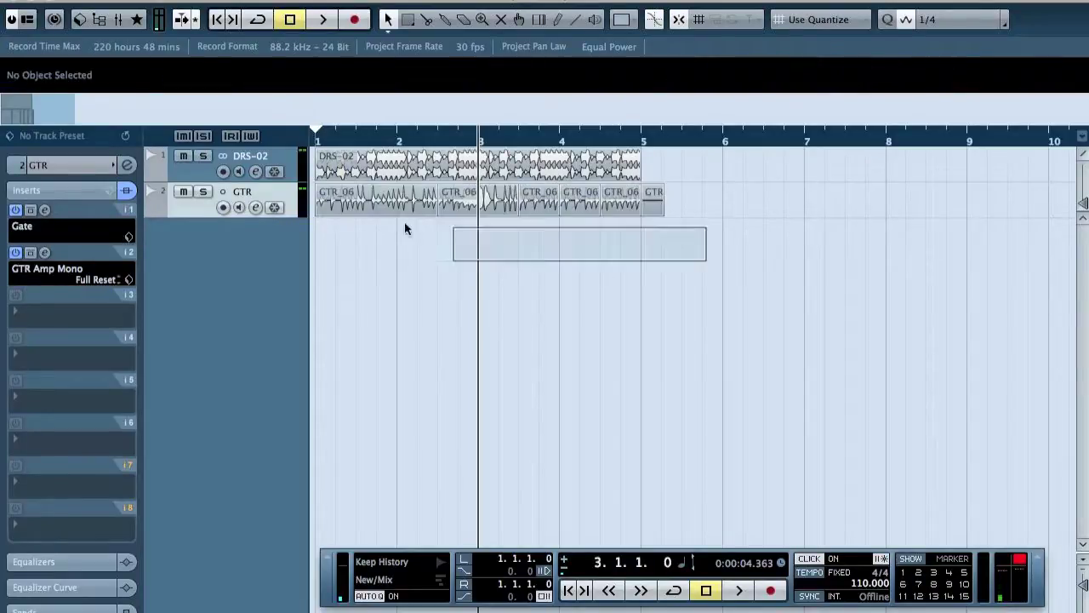
pyautogui.moveTo(405, 228); pyautogui.dragTo(348, 203)
pyautogui.click(291, 1)
pyautogui.moveTo(245, 1)
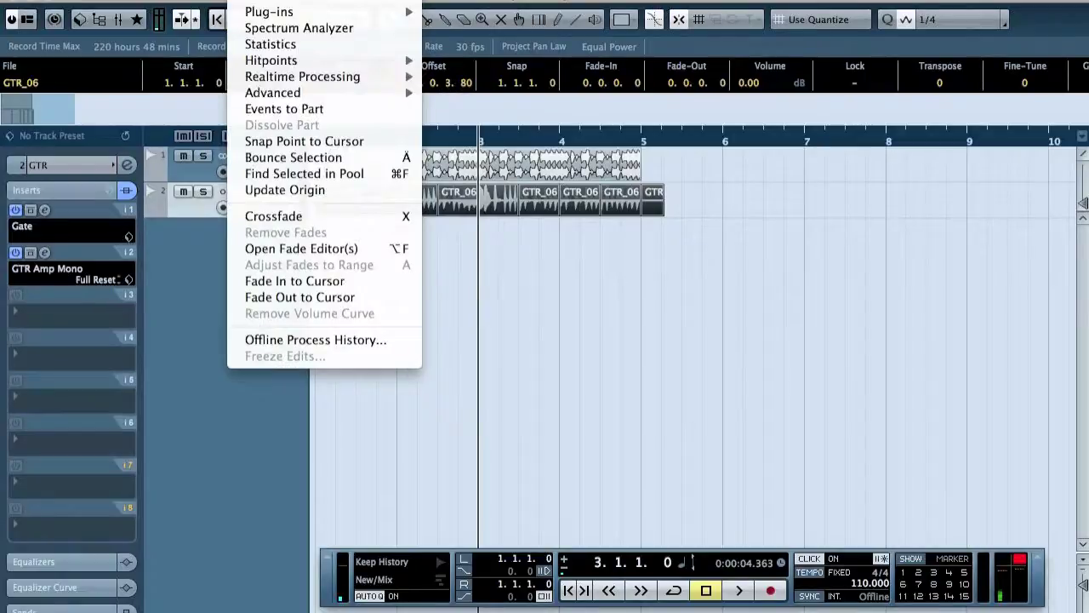
pyautogui.click(655, 329)
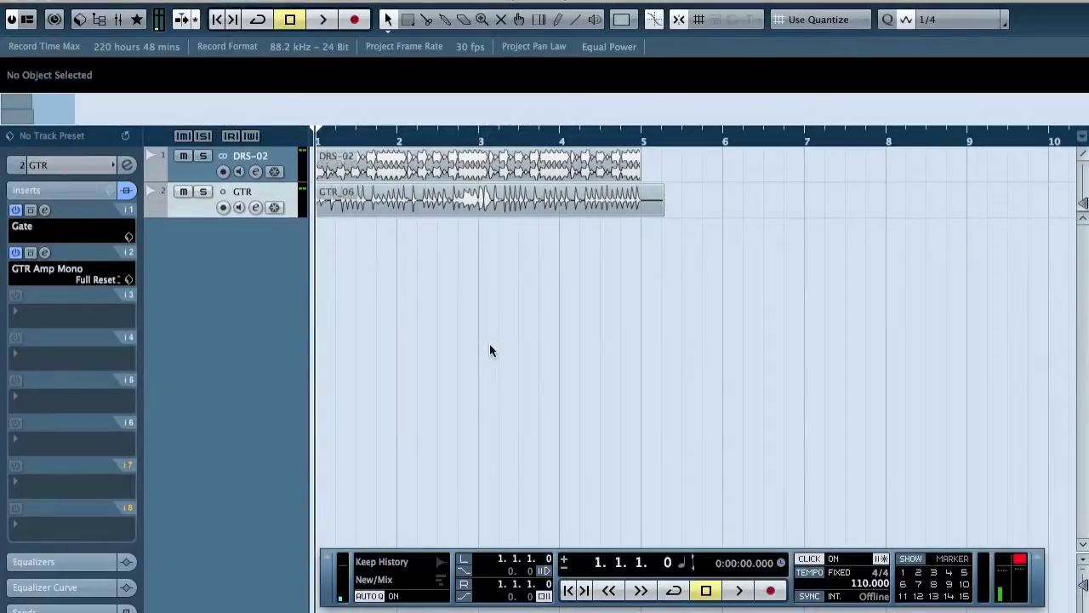
# Step: Play back the drum and guitar tracks together from bar 1 through the end of the clips
pyautogui.press('space')
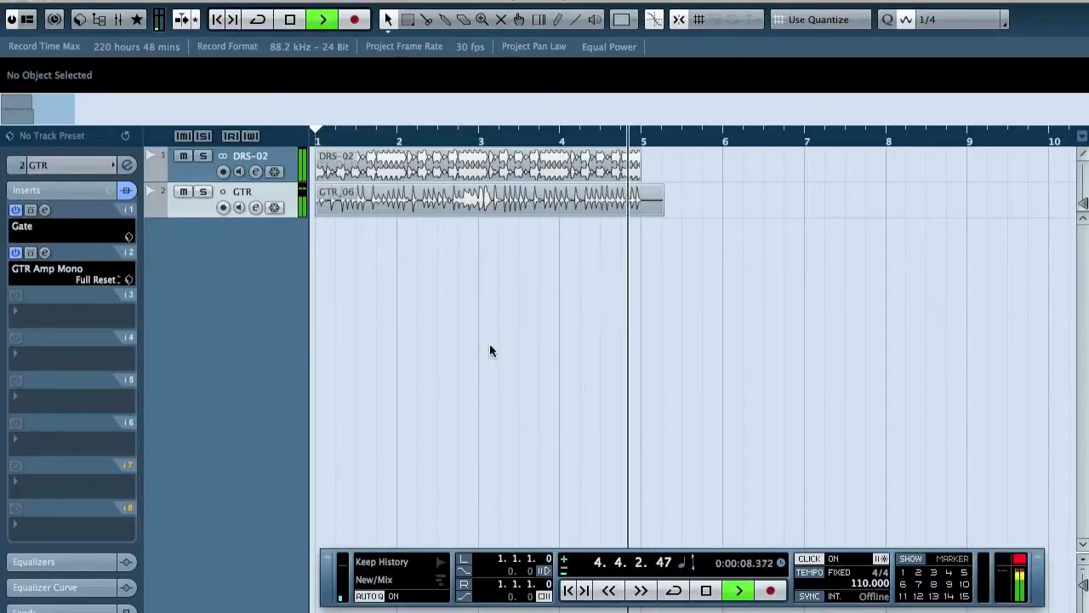
pyautogui.press('space')
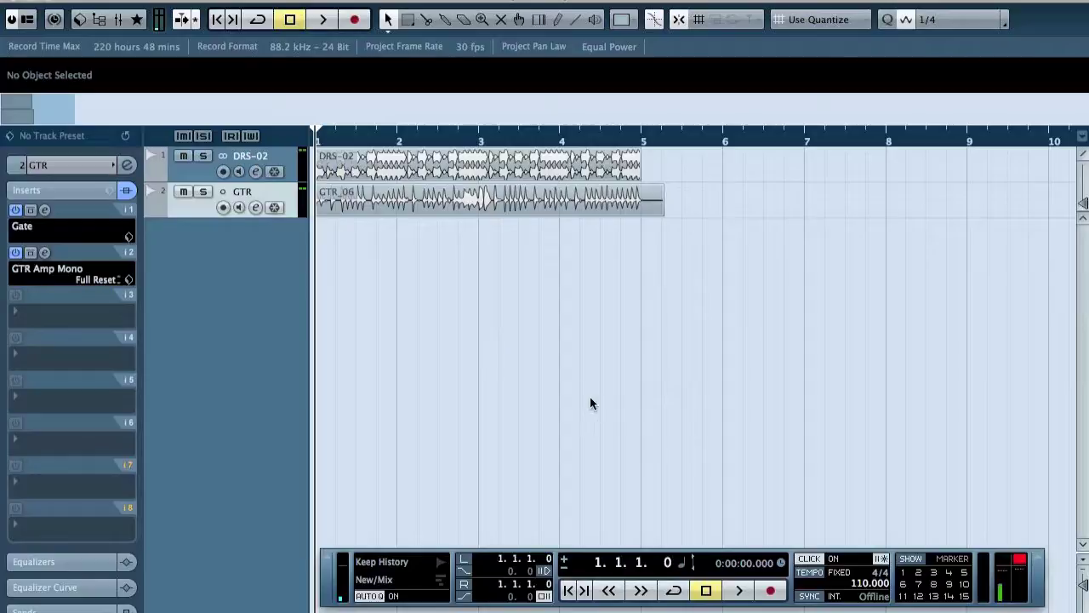
# Step: Set the left and right locators to the guitar event on the GTR track, and deselect the event
pyautogui.click(443, 207)
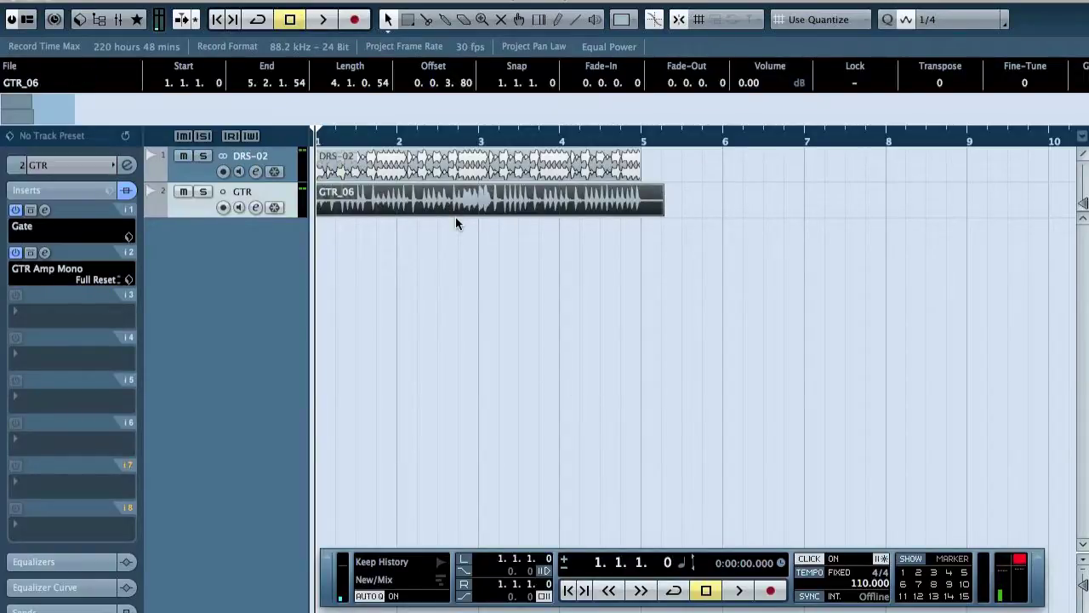
pyautogui.press('p')
pyautogui.click(459, 1)
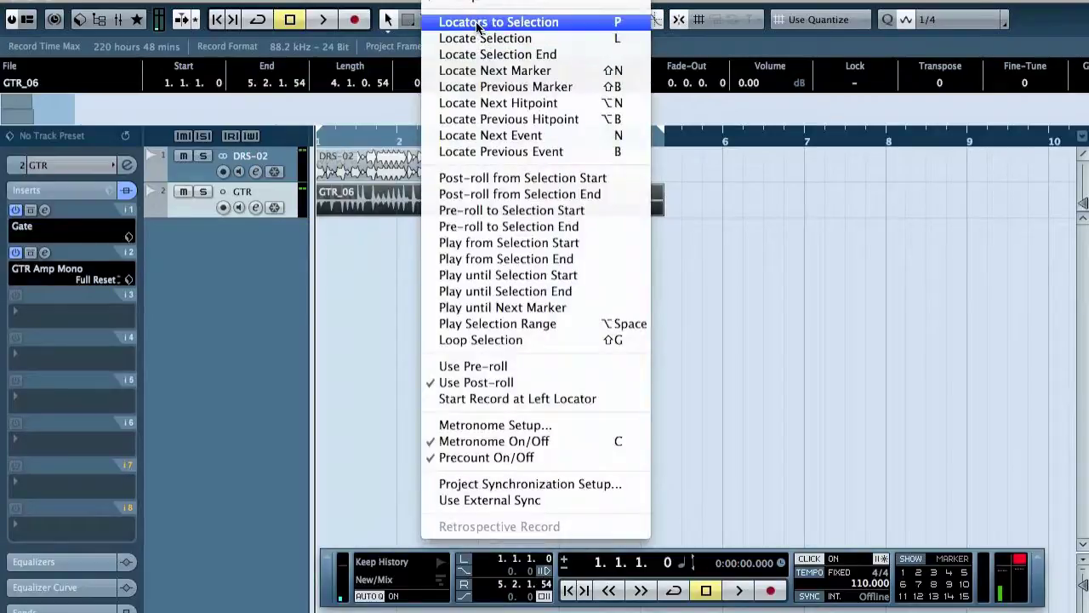
pyautogui.click(809, 273)
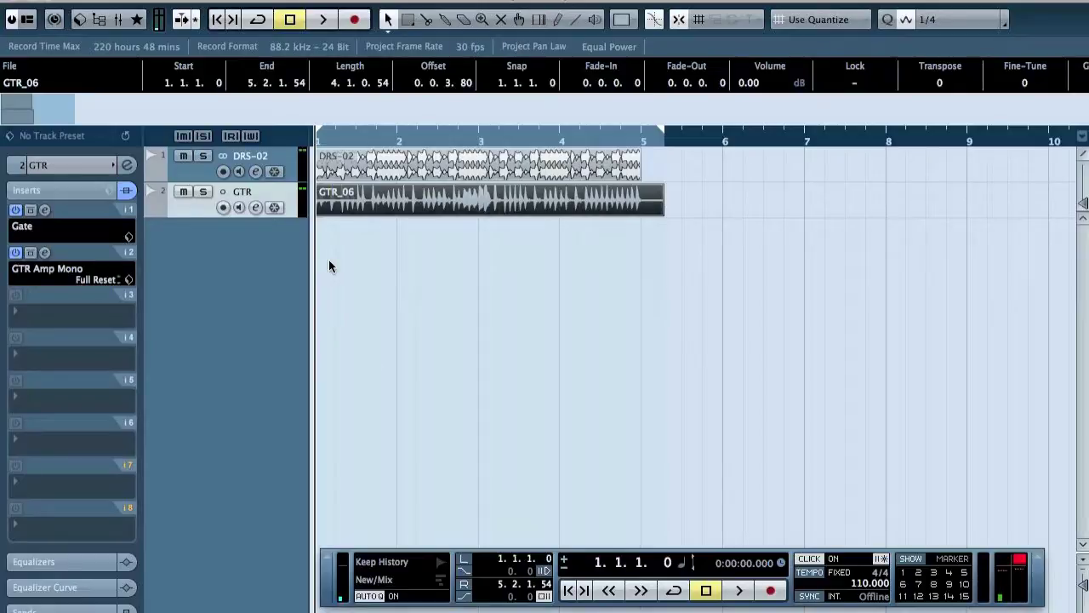
pyautogui.click(393, 293)
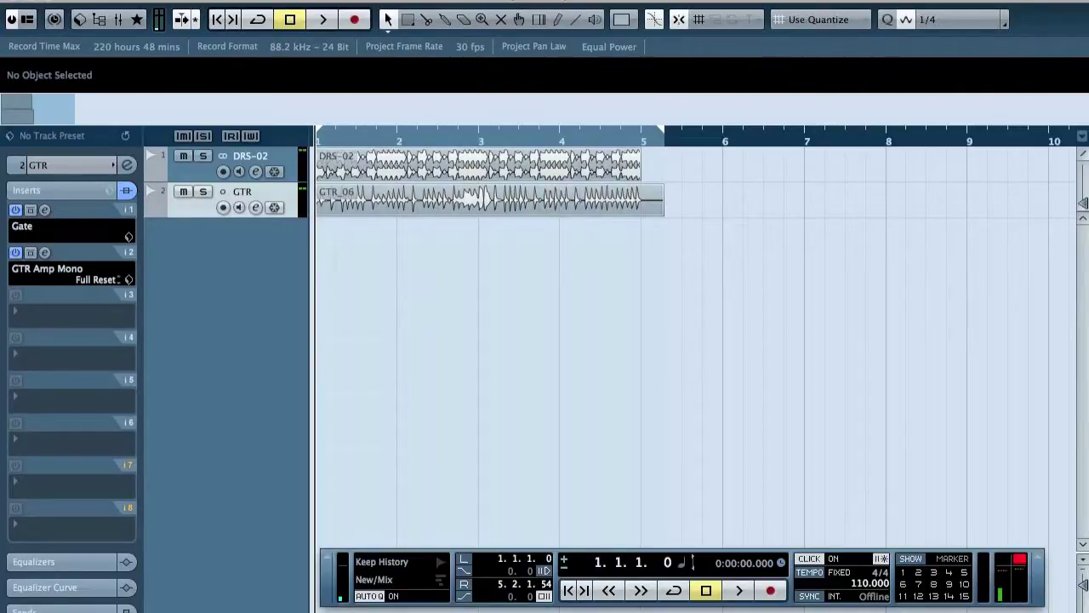
# Step: Switch off the GTR track's Gate and GTR Amp Mono inserts, and choose only the GTR channel for an audio mixdown export
pyautogui.click(114, 0)
pyautogui.moveTo(257, 254)
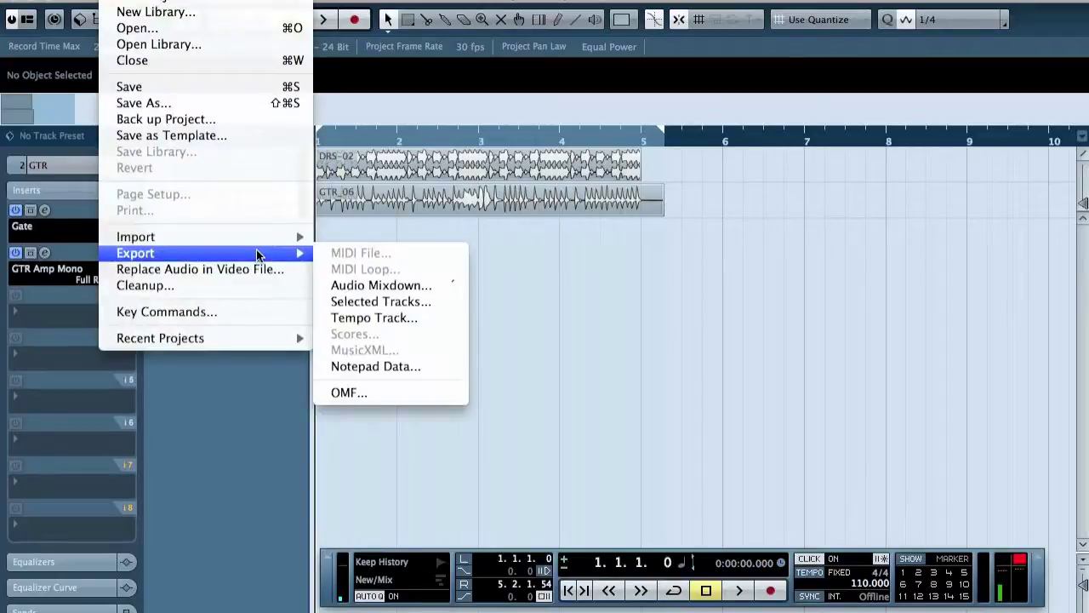
pyautogui.click(411, 285)
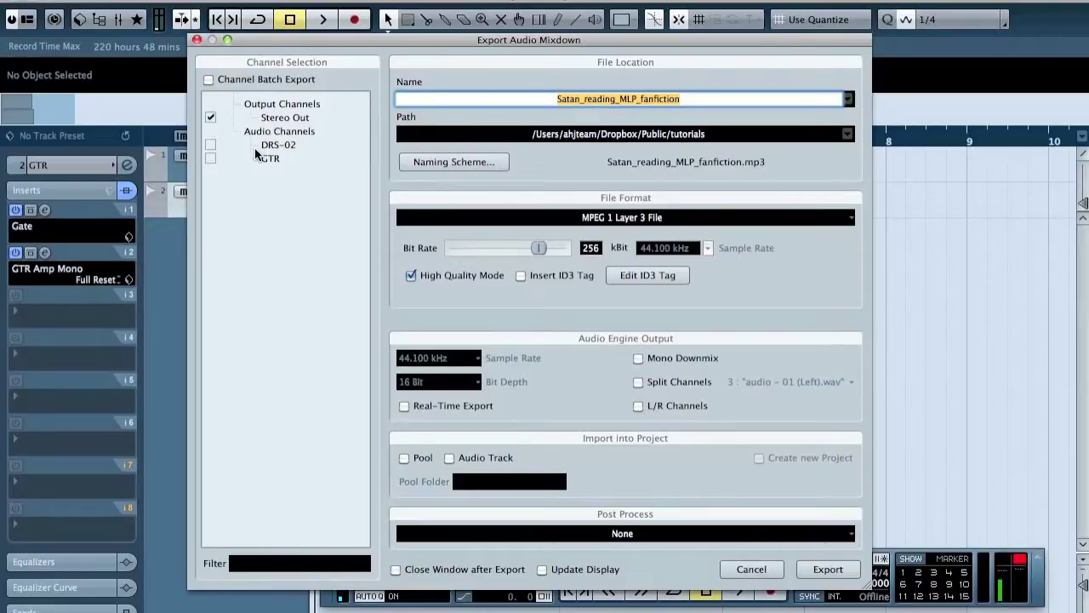
pyautogui.click(17, 253)
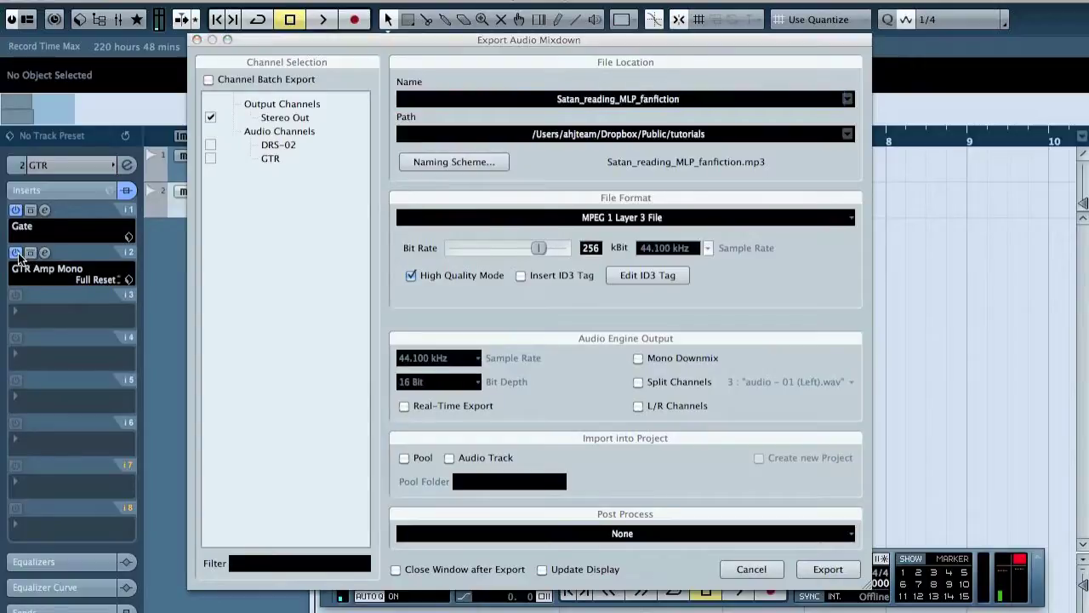
pyautogui.click(267, 158)
pyautogui.click(211, 159)
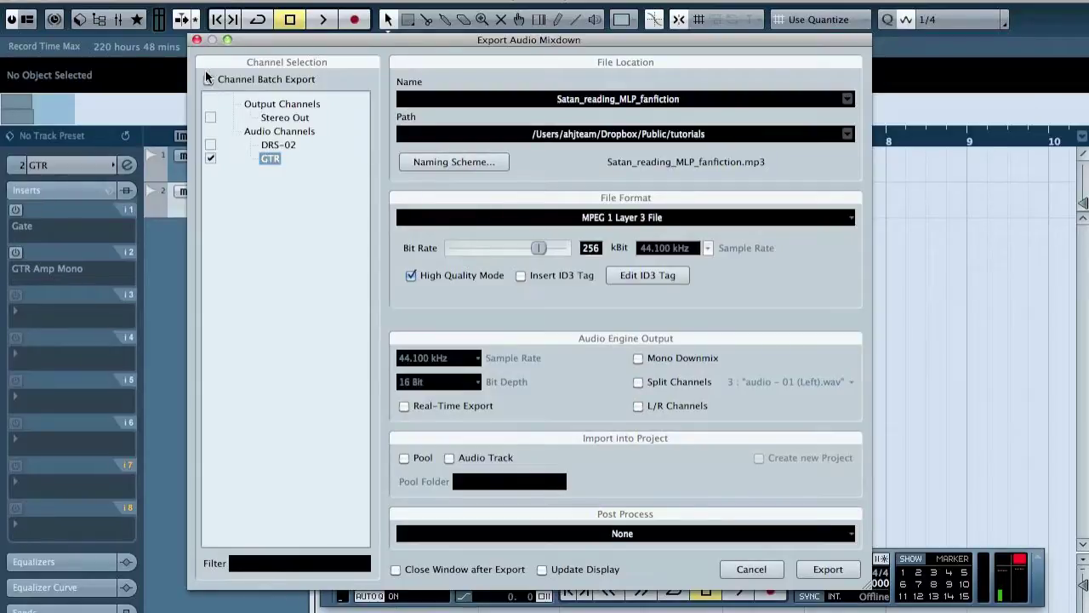
# Step: Try Channel Batch Export with the audio channels, and switch it off again
pyautogui.click(208, 80)
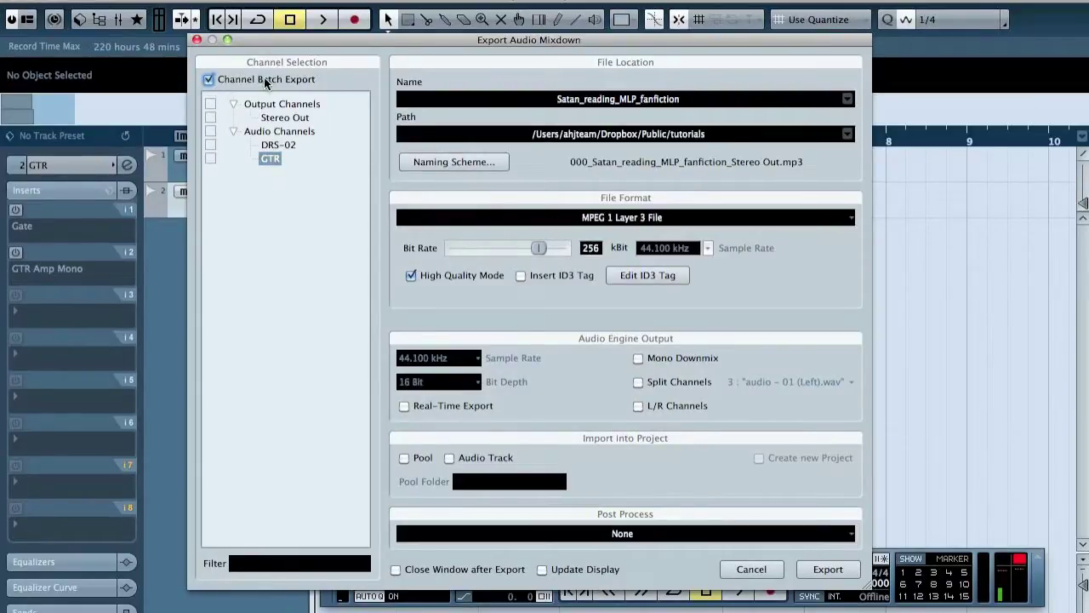
pyautogui.click(211, 146)
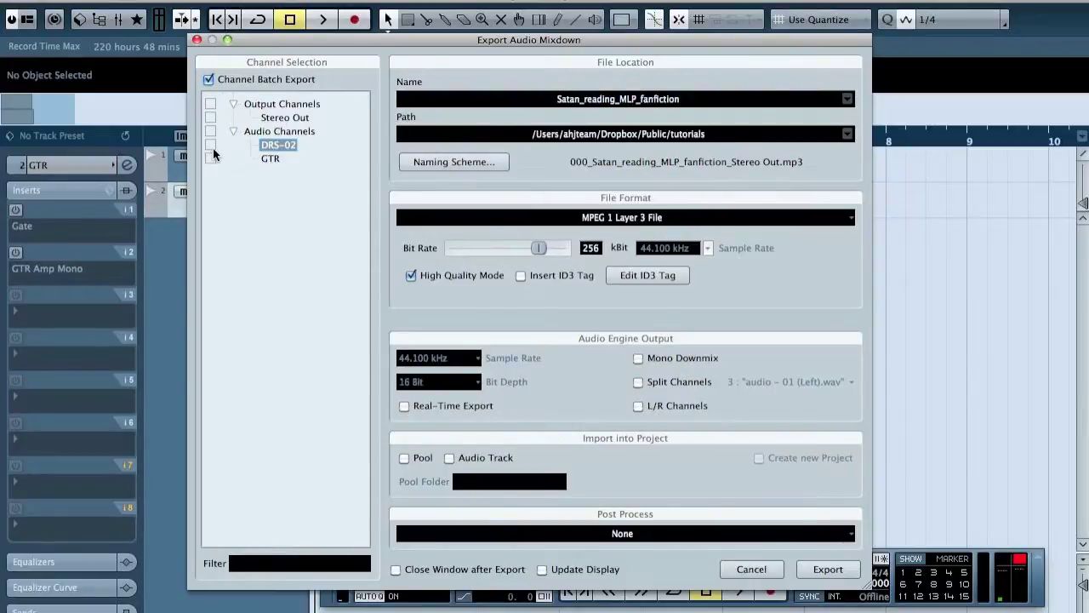
pyautogui.click(214, 155)
pyautogui.click(211, 131)
pyautogui.click(211, 130)
pyautogui.click(209, 80)
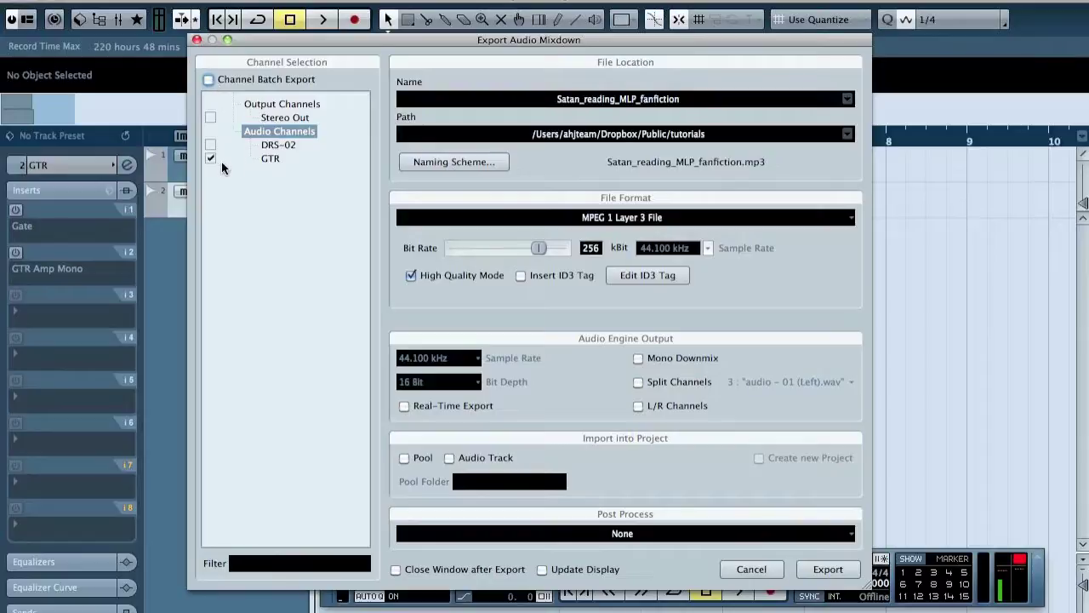
# Step: Set the GTR channel's export format to Wave File with a 24 Bit depth
pyautogui.click(271, 158)
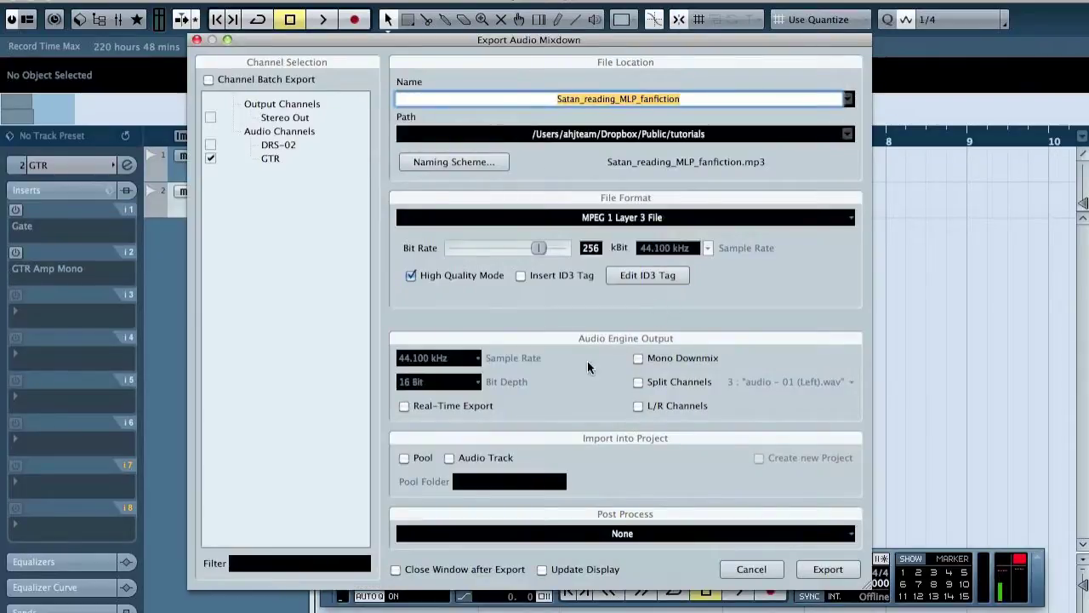
pyautogui.click(851, 217)
pyautogui.click(706, 166)
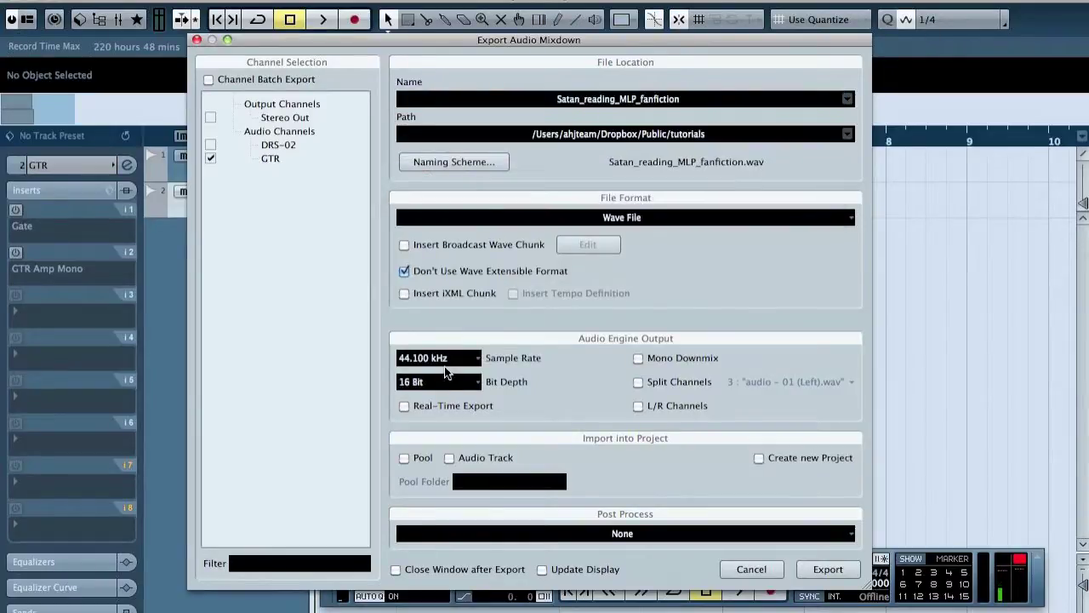
pyautogui.click(475, 382)
pyautogui.click(444, 394)
# Step: Name the export file GTR_faster and set its path to the __Sessions/Tuts/Audio folder
pyautogui.click(680, 105)
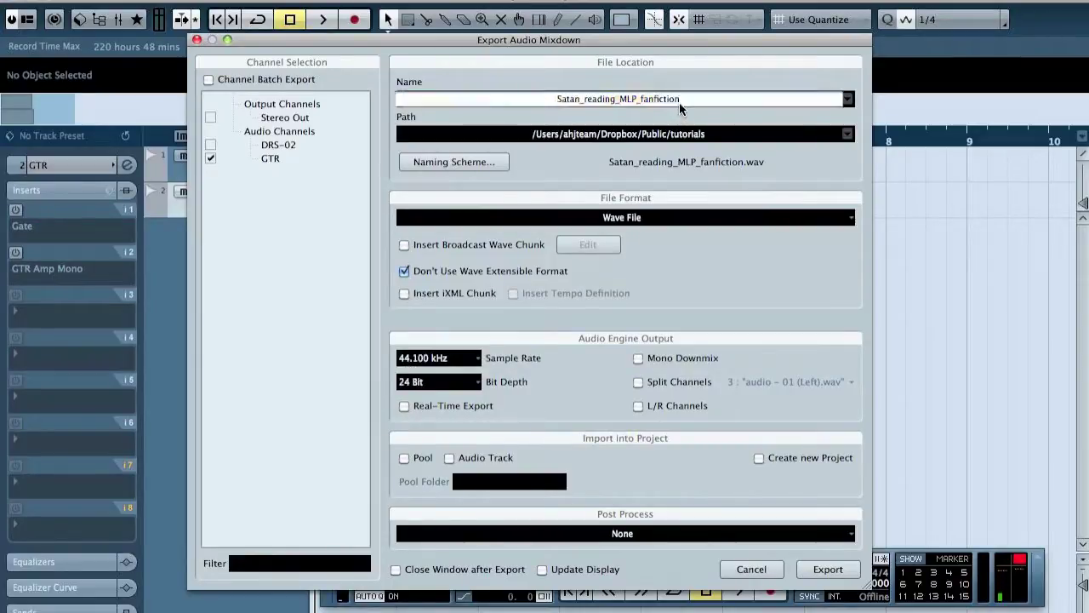
pyautogui.write('GTR_fast')
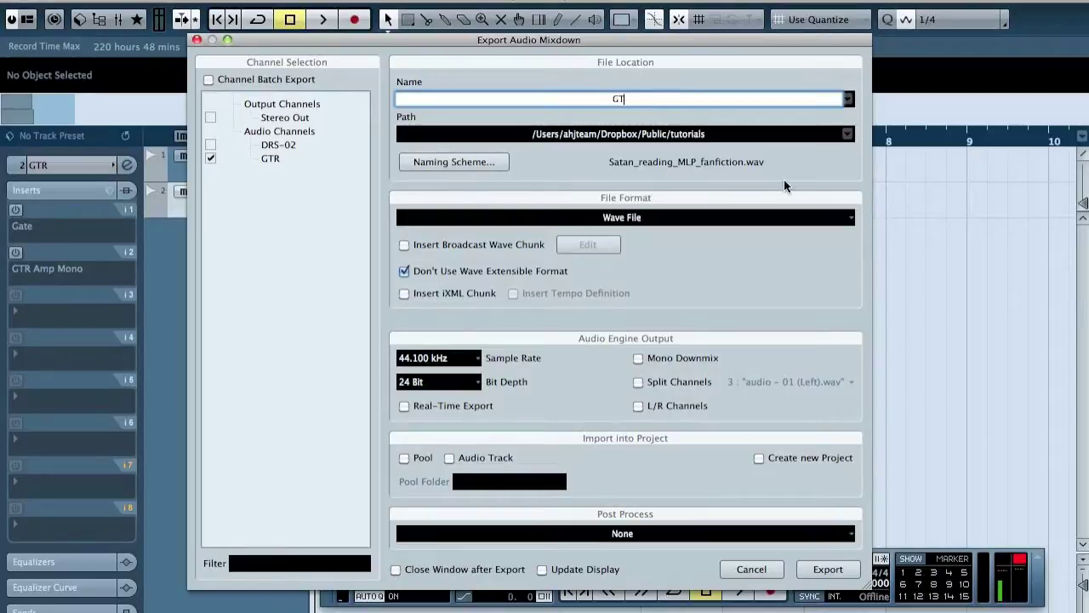
pyautogui.write('er')
pyautogui.press('Return')
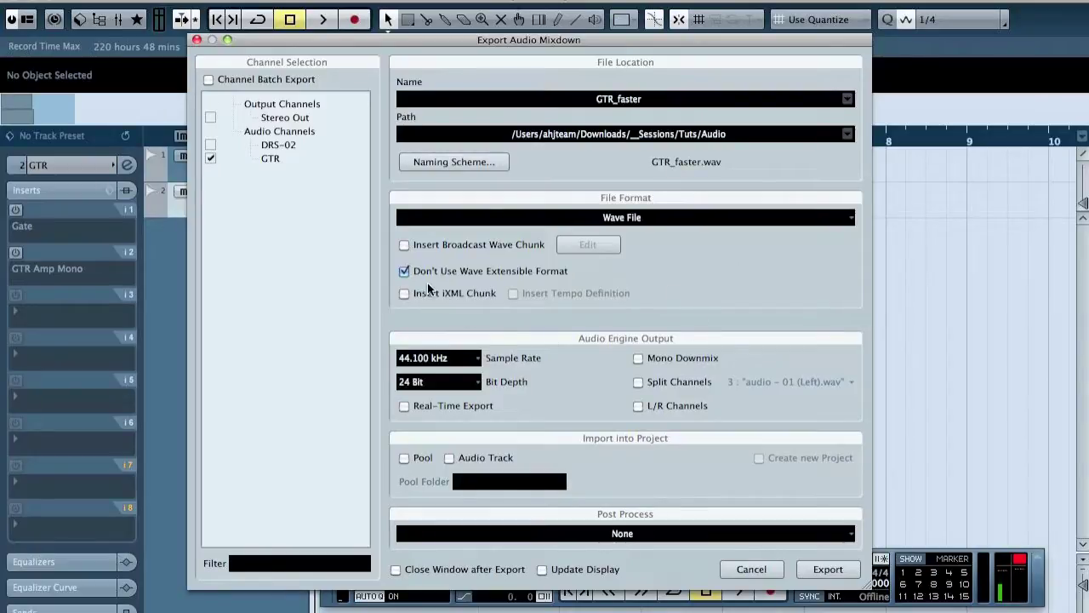
# Step: Enable Mono Downmix and Close Window after Export, and export the GTR channel
pyautogui.moveTo(384, 42); pyautogui.dragTo(351, 251)
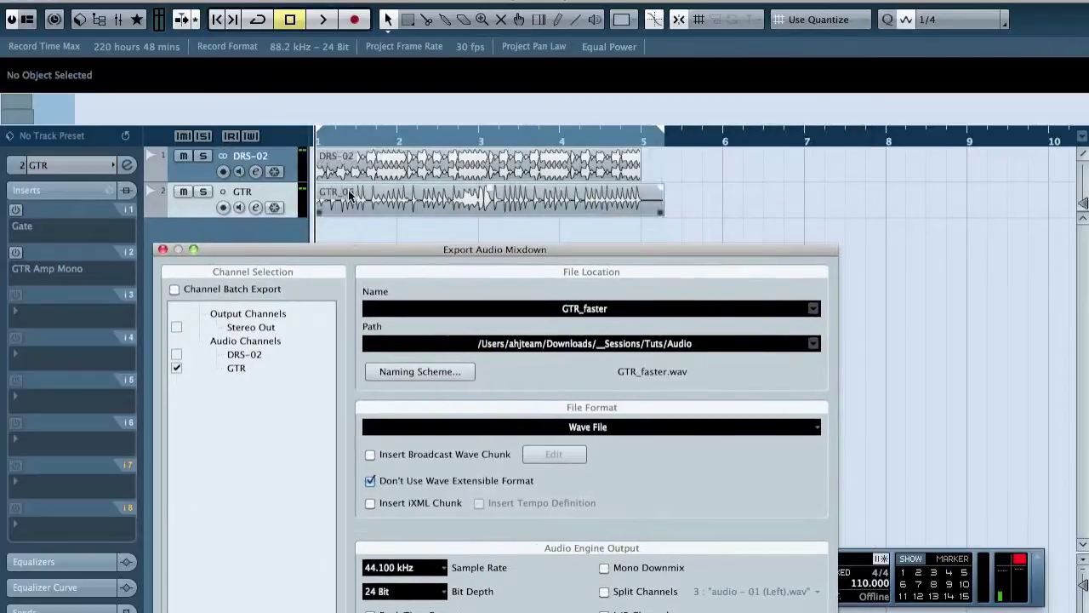
pyautogui.moveTo(450, 250); pyautogui.dragTo(455, 35)
pyautogui.click(649, 346)
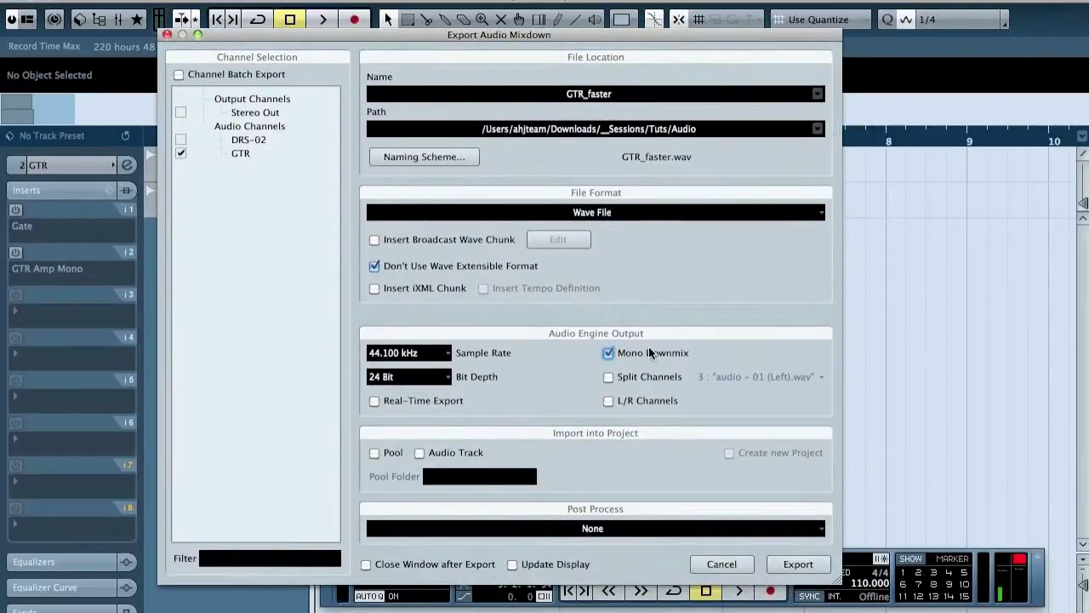
pyautogui.click(425, 564)
pyautogui.click(798, 564)
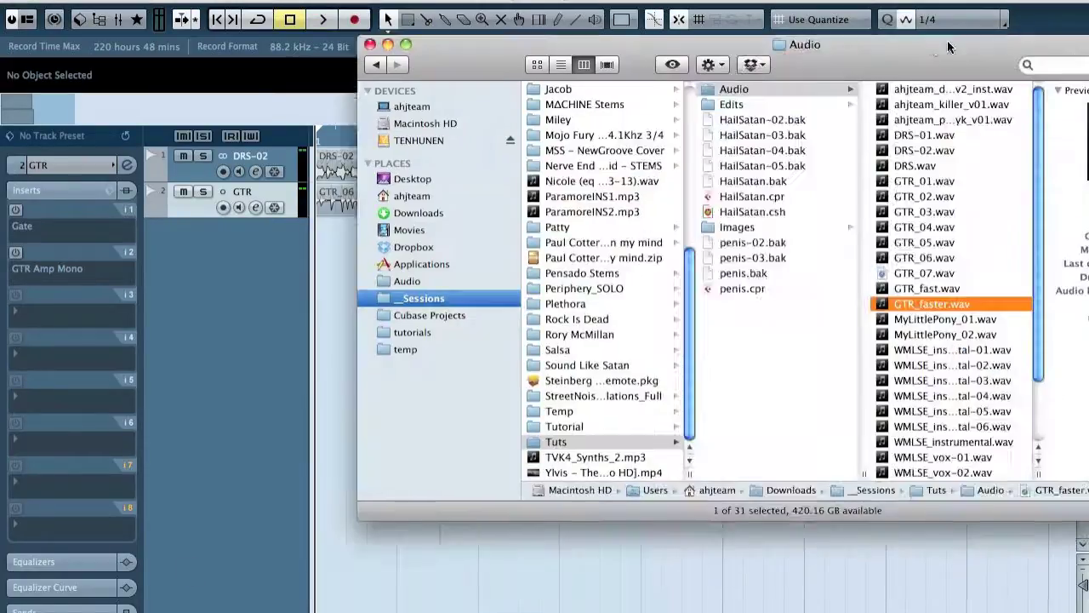
# Step: Examine the exported GTR_faster.wav in Finder's Audio folder, and close the folder window to return to the Cubase project
pyautogui.moveTo(949, 47); pyautogui.dragTo(675, 105)
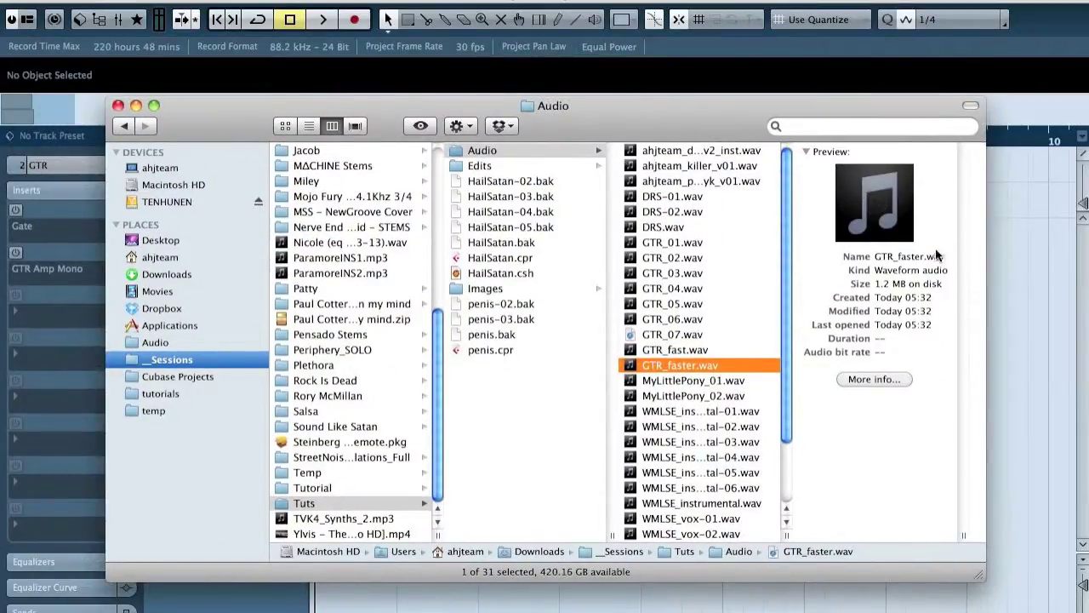
pyautogui.click(877, 203)
pyautogui.click(118, 105)
pyautogui.click(597, 280)
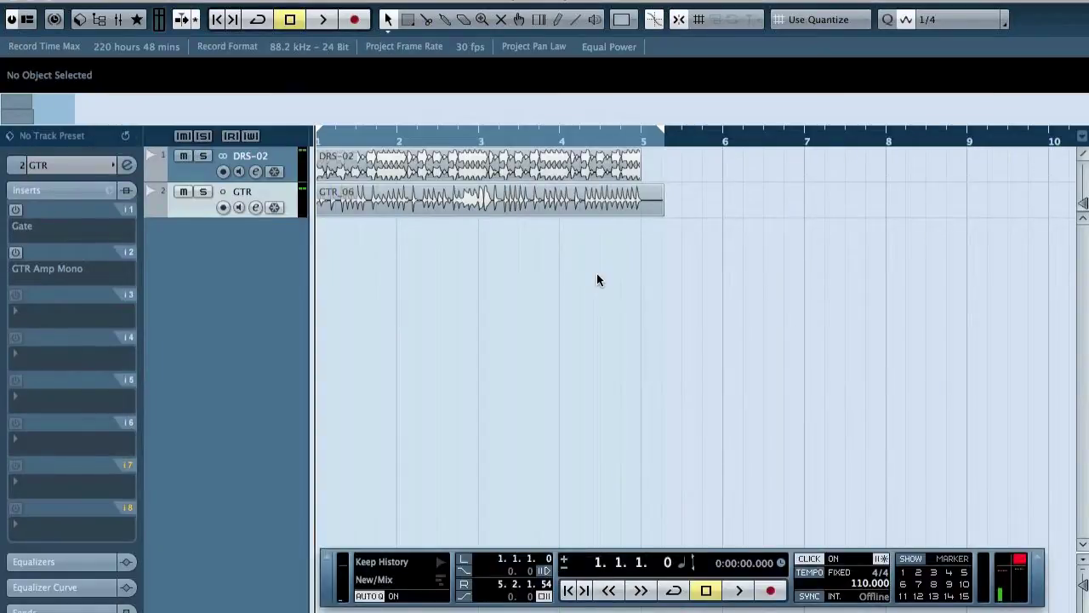